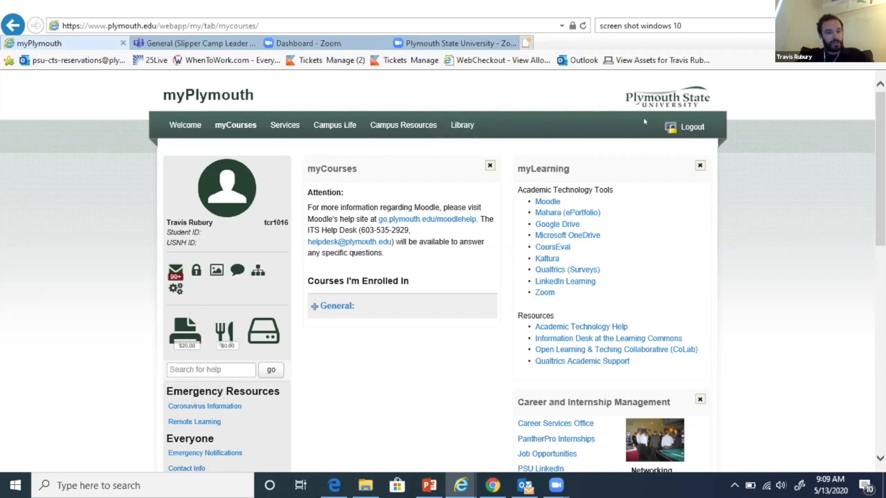
Open the university's Zoom portal from the myLearning tools on the myCourses page and sign in to the account.
click(234, 124)
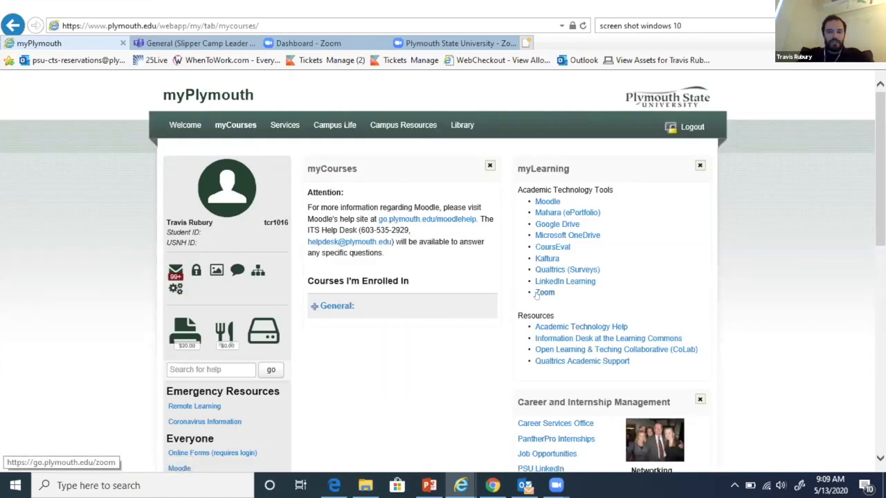
click(536, 295)
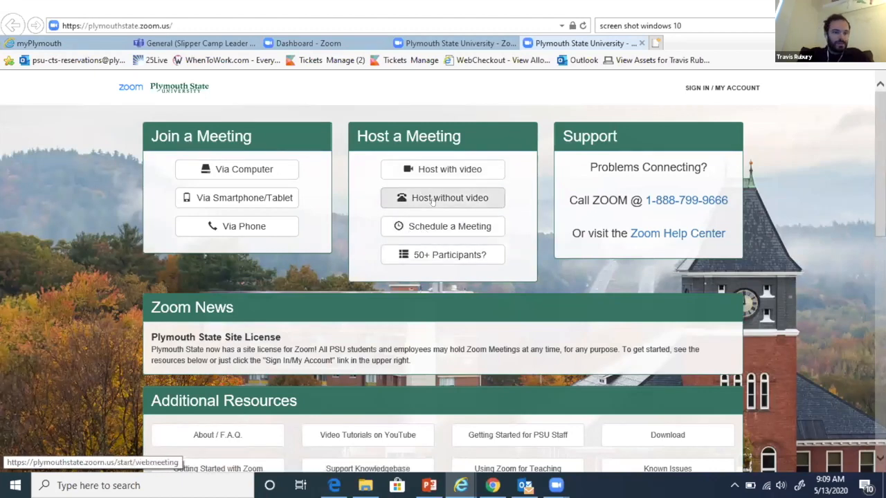
click(711, 88)
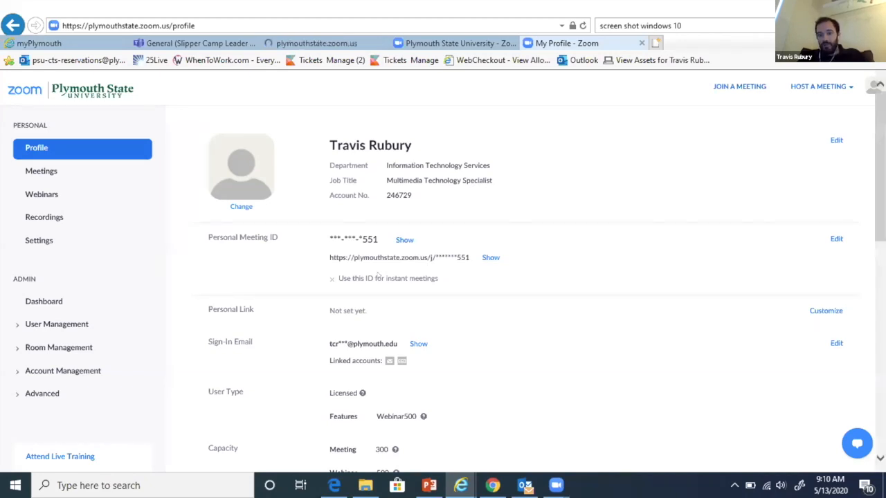
Examine the Zoom profile, revealing and hiding the Personal Meeting ID and its link, and review the account details further down.
click(402, 239)
click(401, 239)
click(491, 257)
click(496, 257)
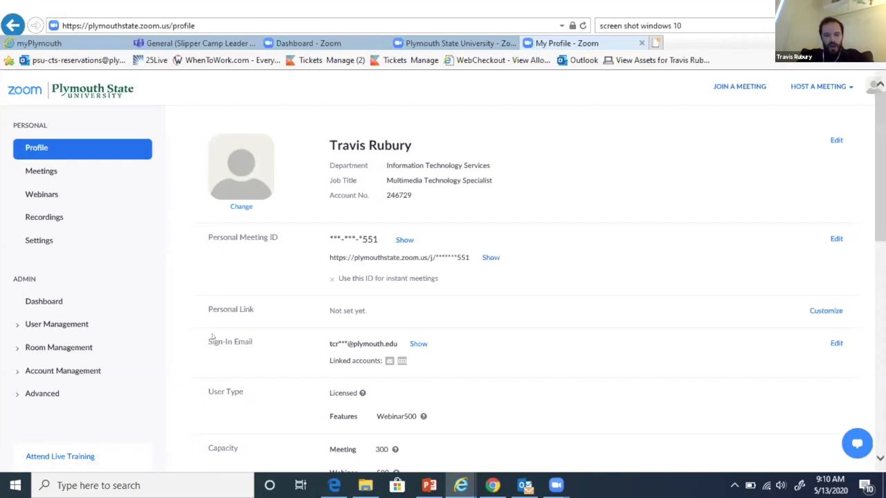
scroll(213, 336, down, 4)
scroll(213, 337, down, 2)
scroll(214, 336, up, 2)
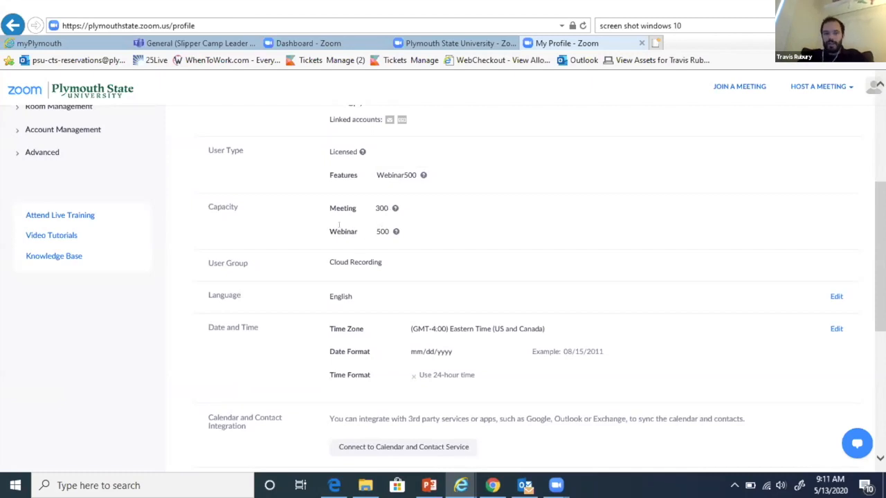
scroll(335, 223, up, 4)
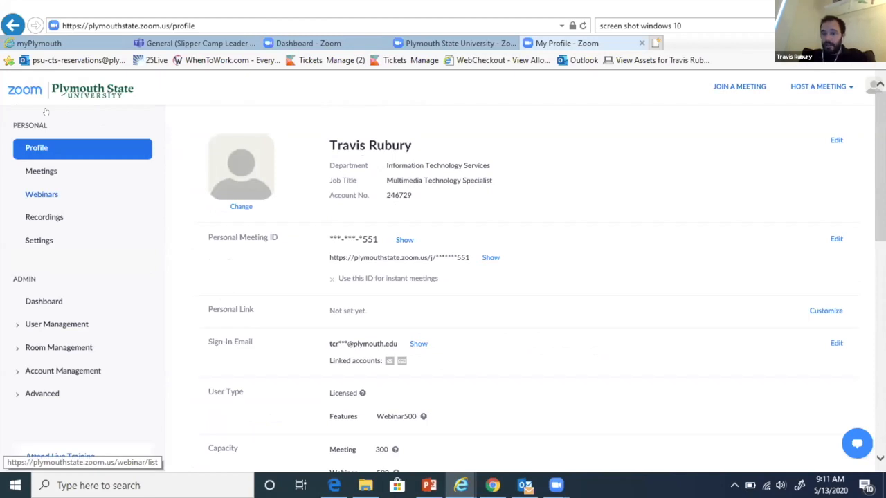
Start scheduling a new meeting with the topic "Test Class", leaving the description empty.
click(38, 173)
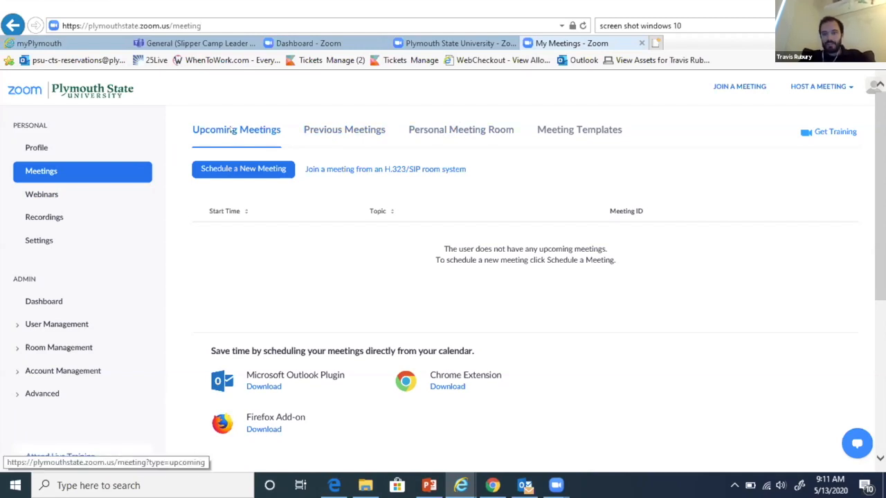
click(246, 171)
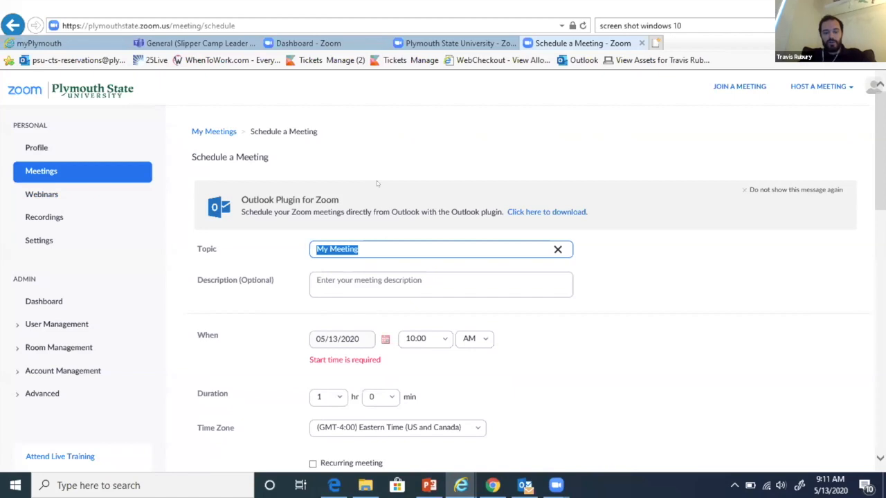
text(Test Class)
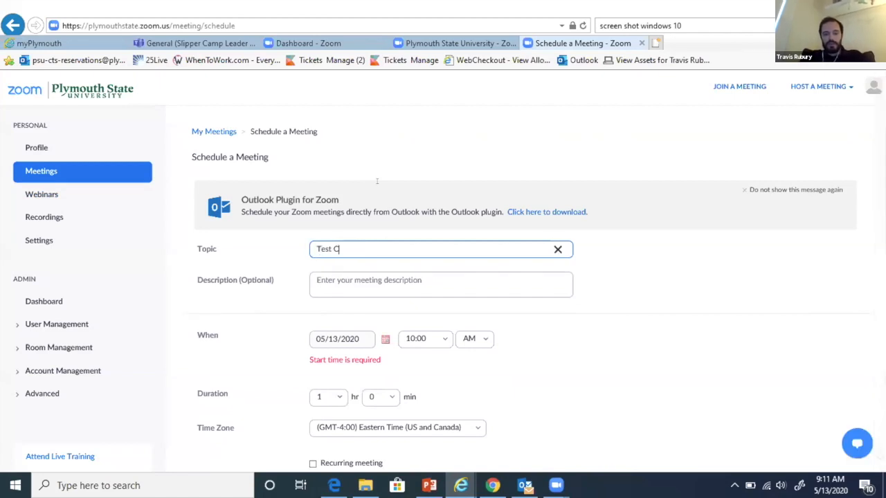
click(350, 286)
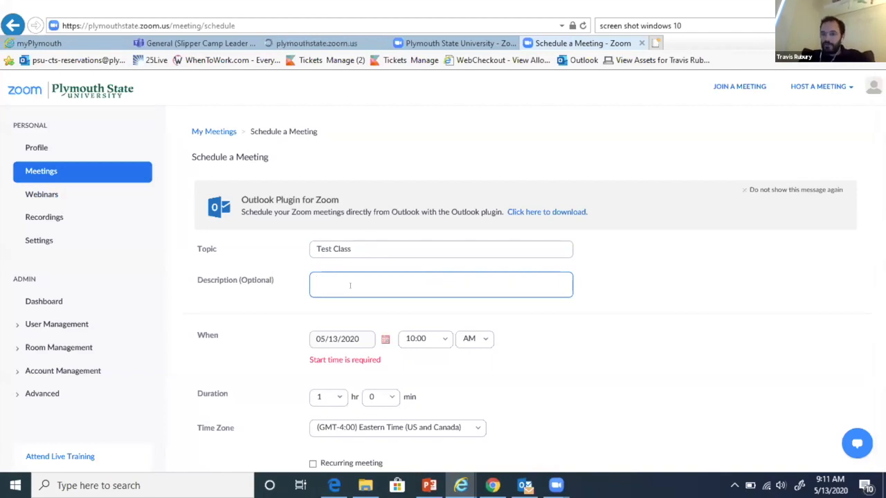
Set the meeting to start on 05/18/2020 at 9:00 AM with a duration of 3 hours.
click(382, 343)
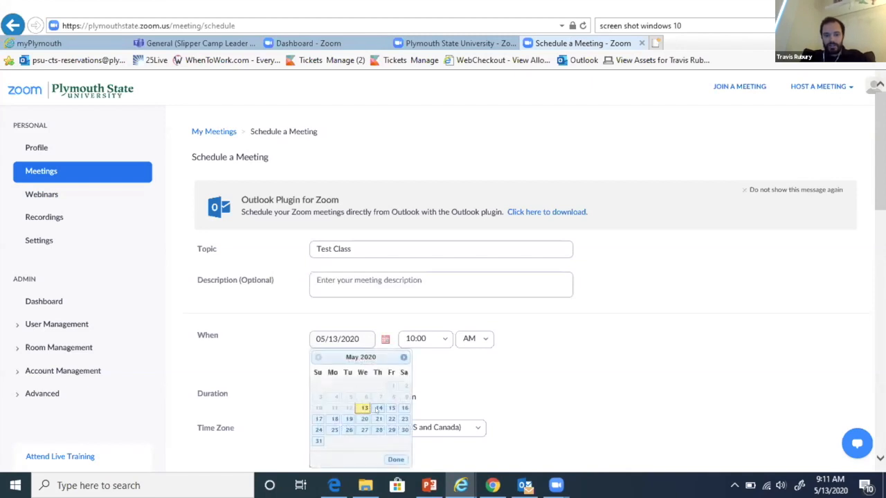
click(333, 419)
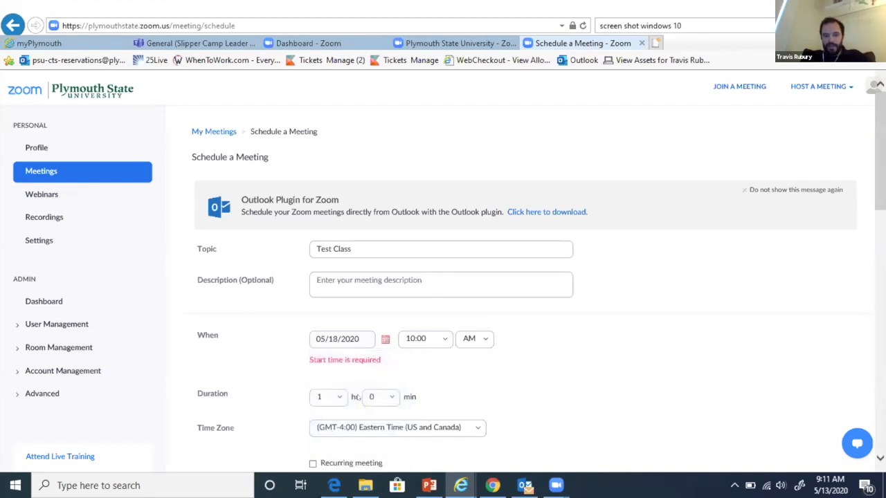
click(441, 338)
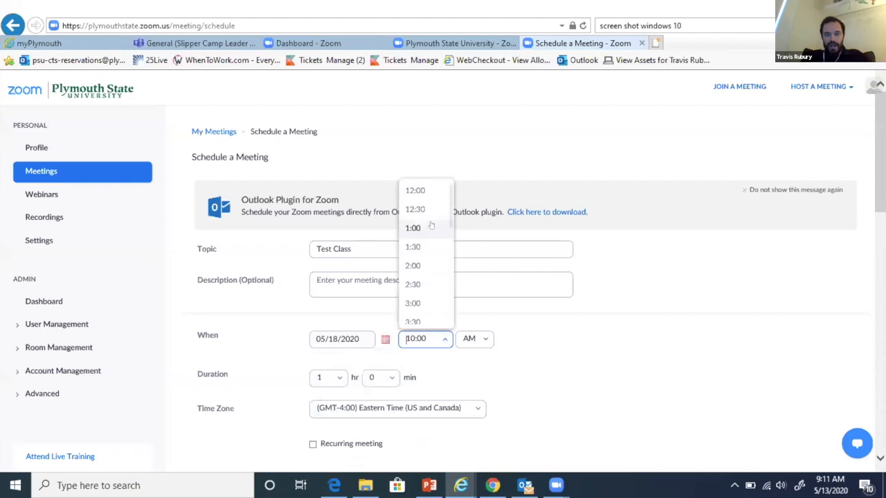
scroll(420, 277, down, 3)
scroll(420, 278, down, 4)
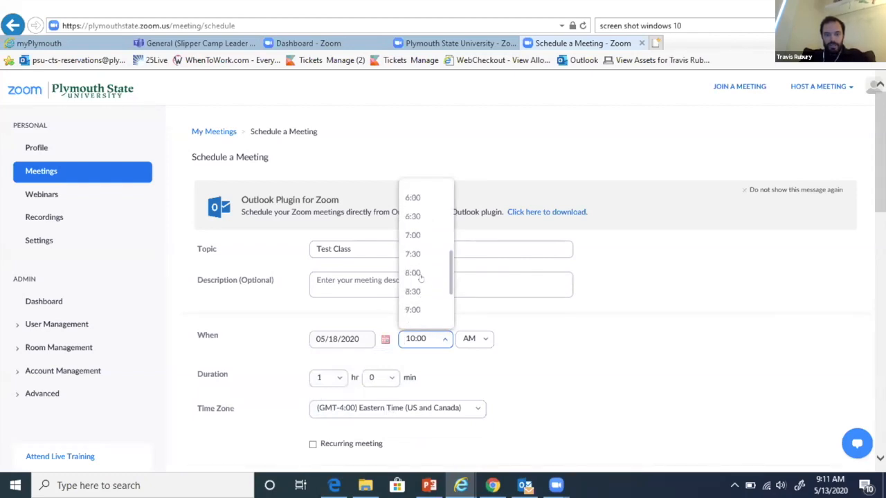
click(409, 291)
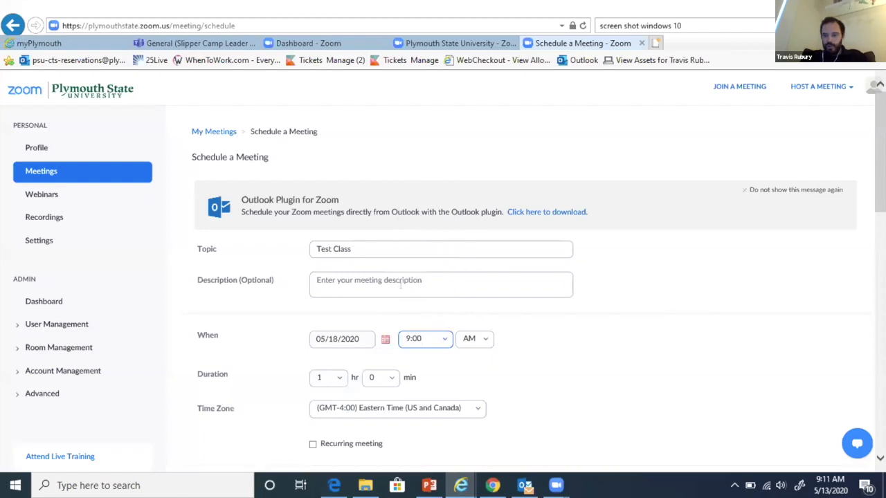
click(339, 379)
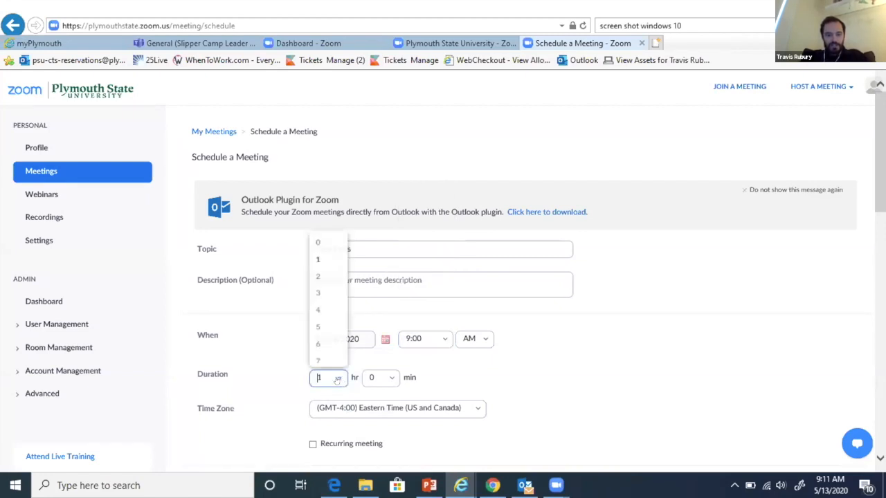
click(319, 285)
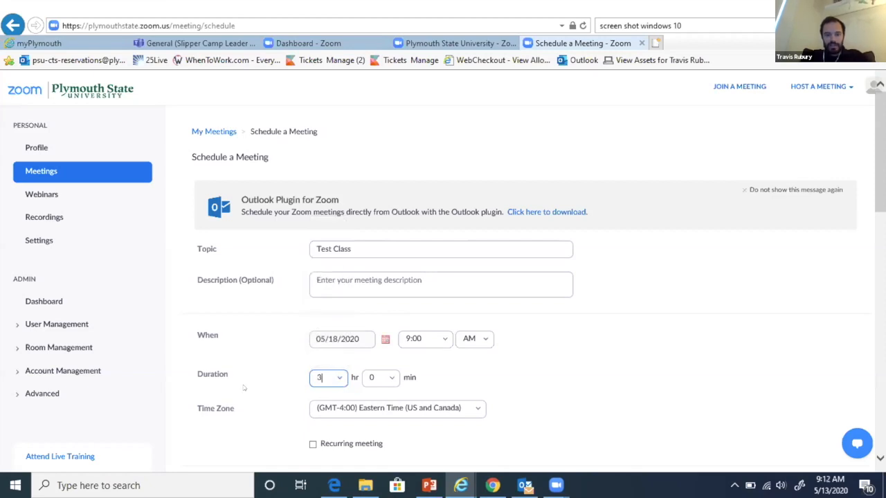
Make the meeting recurring with a weekly recurrence, adding Wednesday to the Monday occurrence.
scroll(243, 388, down, 3)
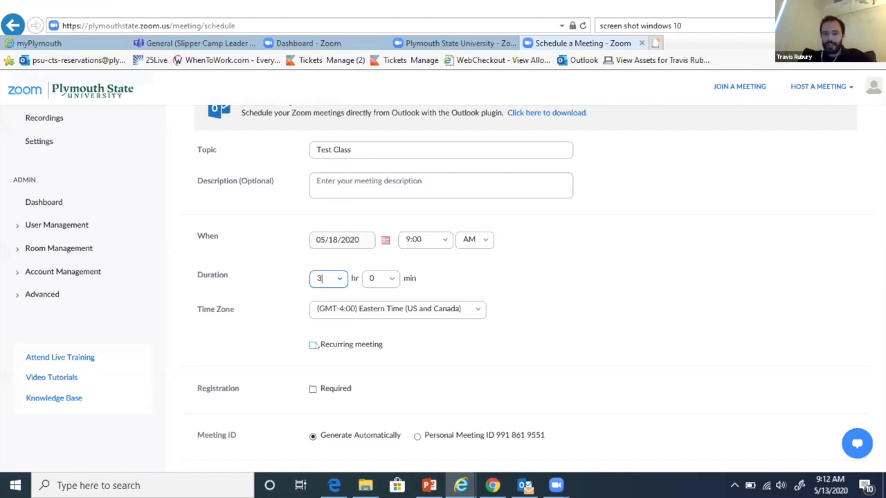
click(313, 345)
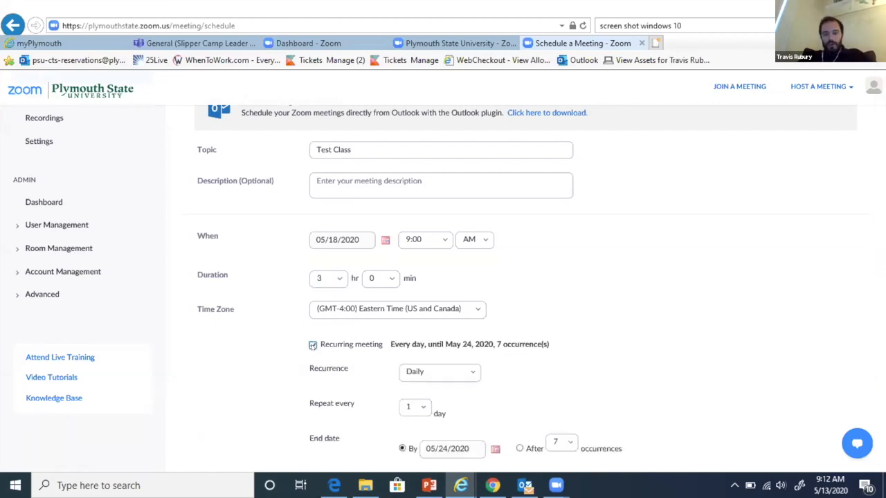
click(472, 376)
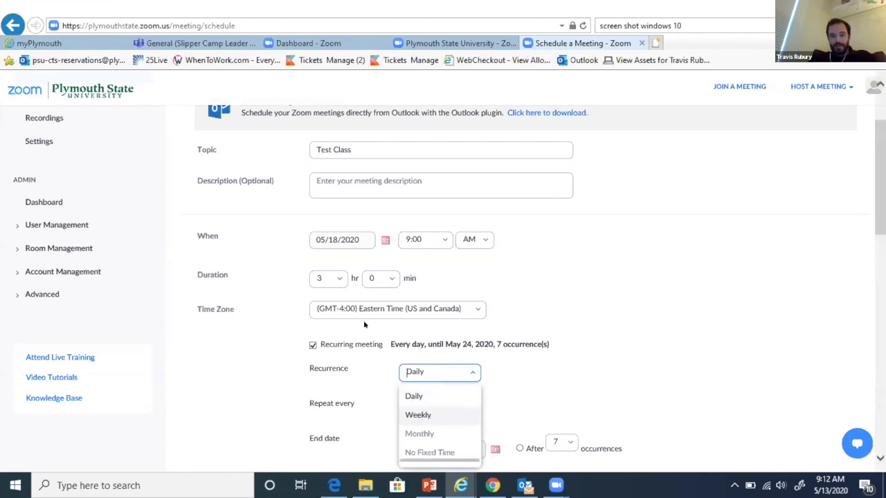
click(418, 415)
scroll(496, 369, down, 1)
click(502, 360)
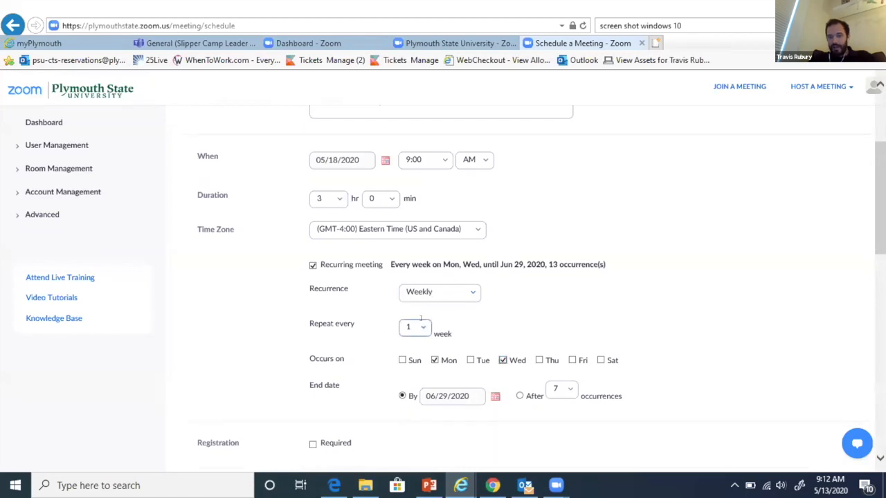
click(468, 293)
click(515, 327)
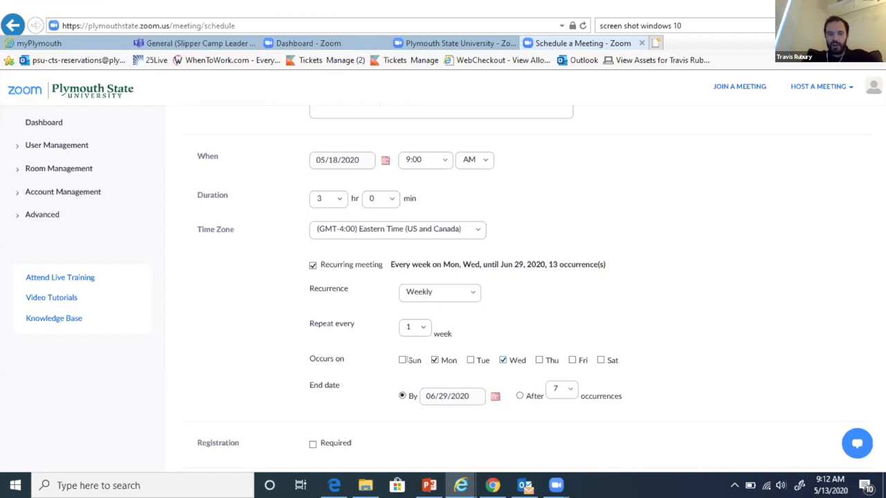
Set the end date of the recurring meeting to 07/29/2020.
scroll(478, 346, down, 1)
click(496, 355)
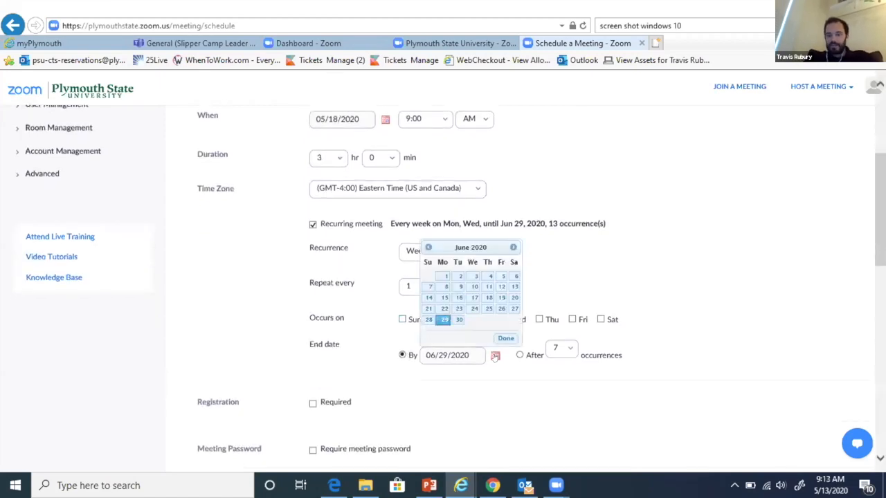
click(513, 249)
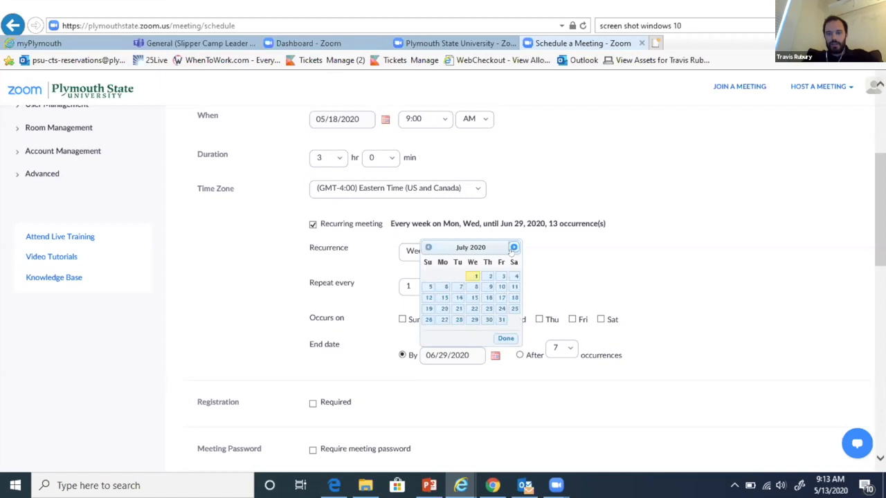
click(473, 320)
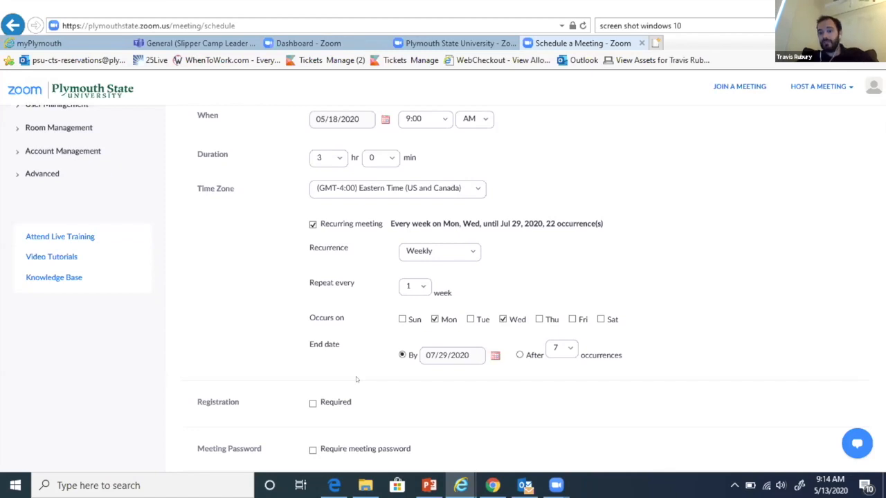
Require a meeting password, keeping the automatically generated one.
scroll(341, 322, down, 2)
scroll(344, 325, down, 1)
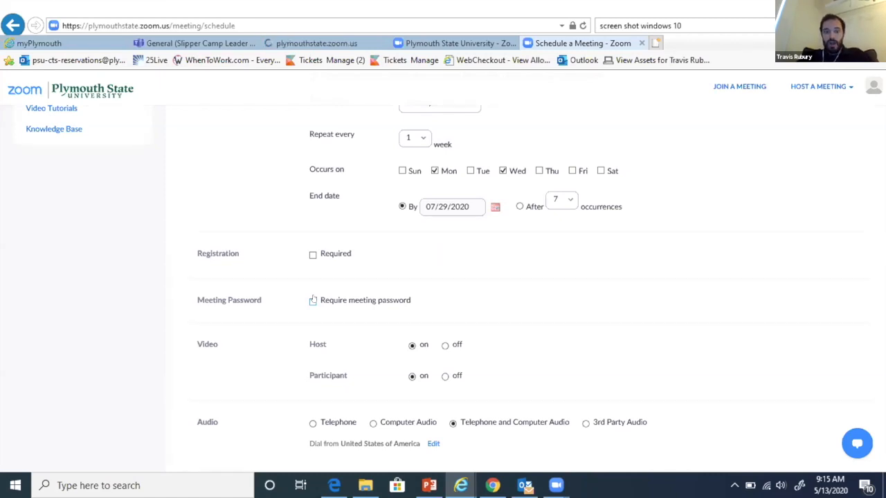
click(311, 300)
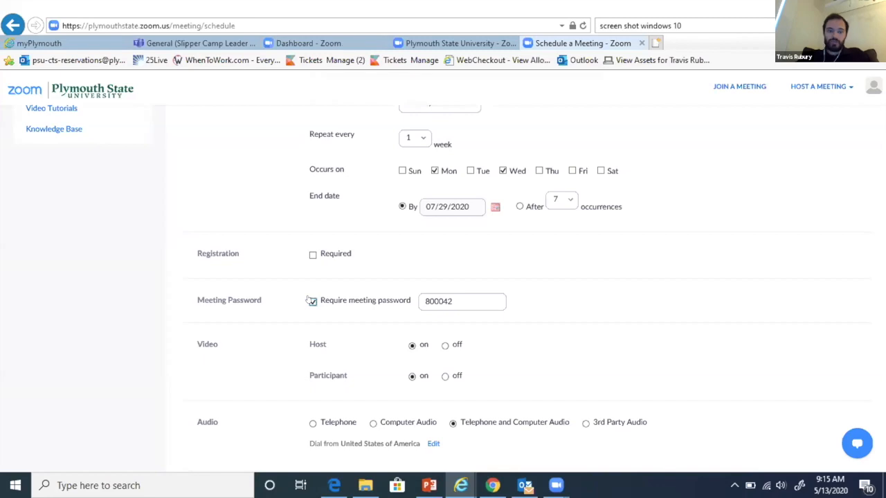
click(311, 300)
click(310, 300)
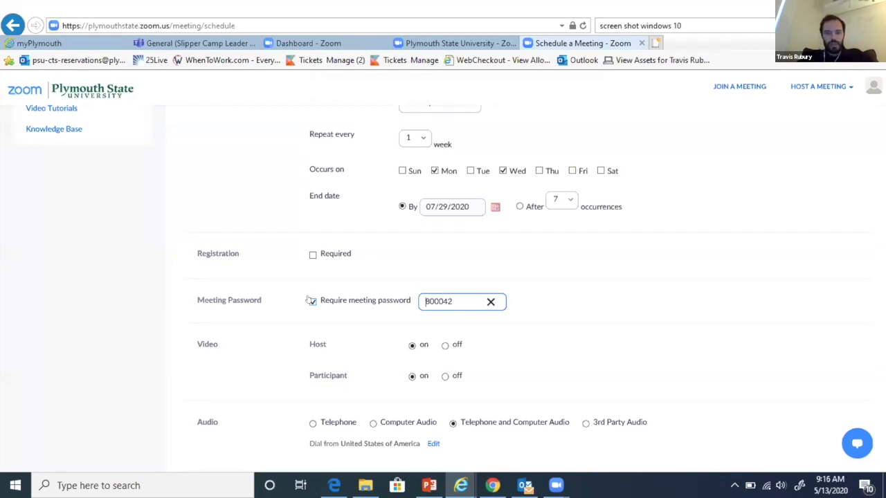
Switch the participant video setting off and back on.
scroll(269, 355, down, 2)
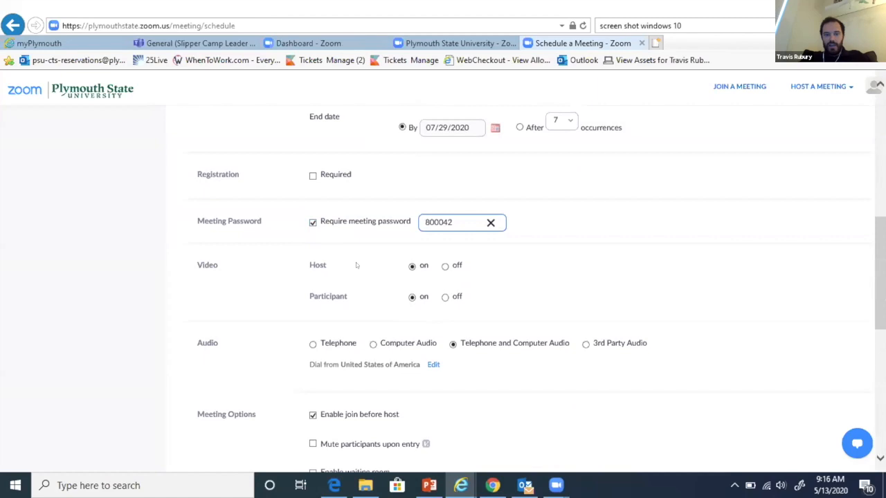
click(446, 296)
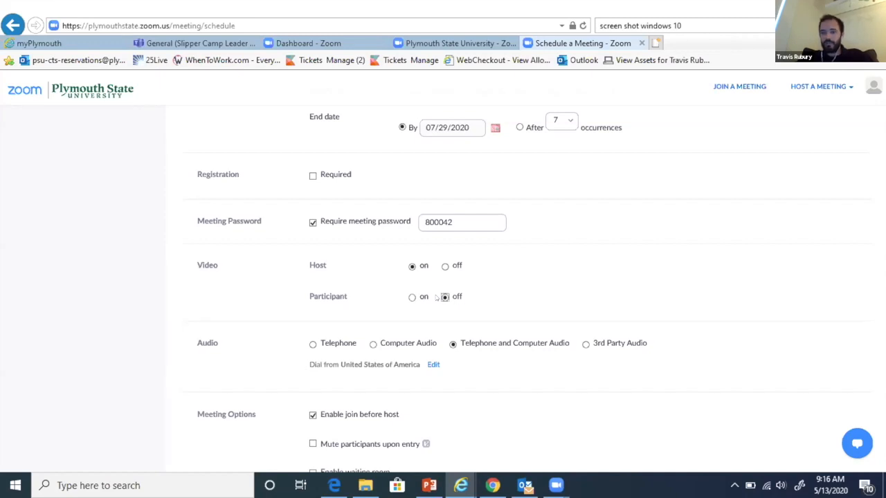
click(412, 297)
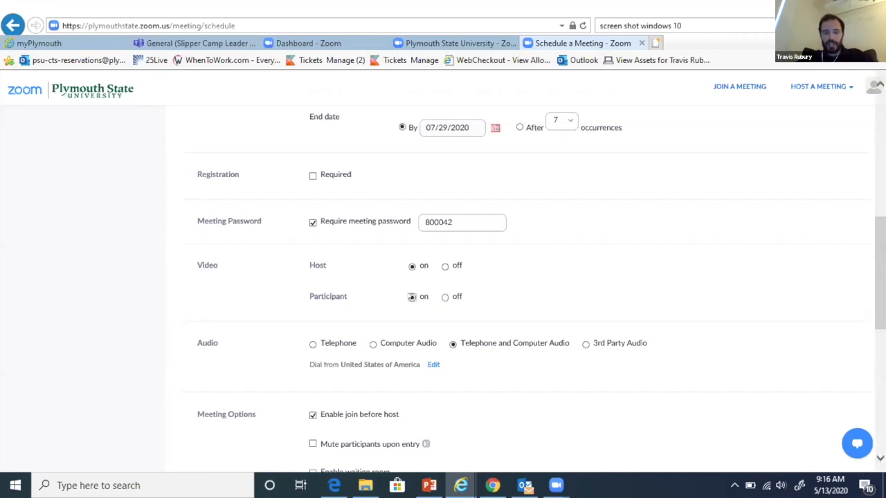
Turn off the option that lets participants join before the host.
scroll(259, 348, down, 1)
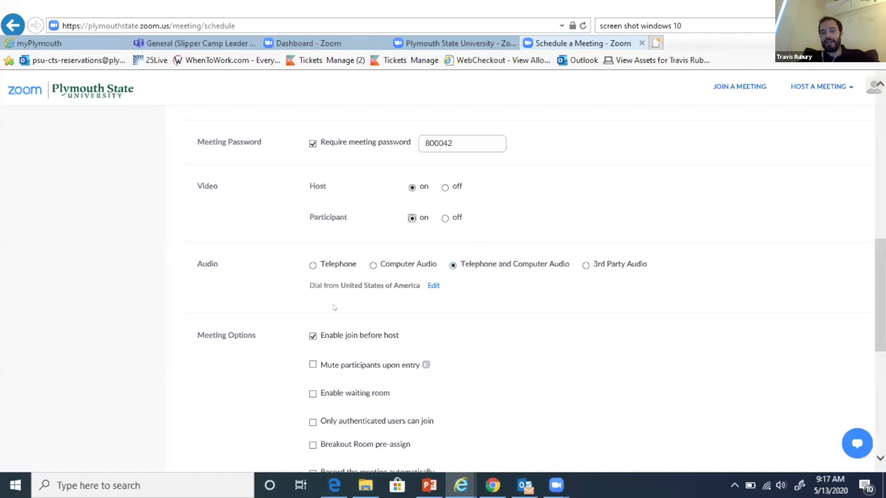
click(313, 335)
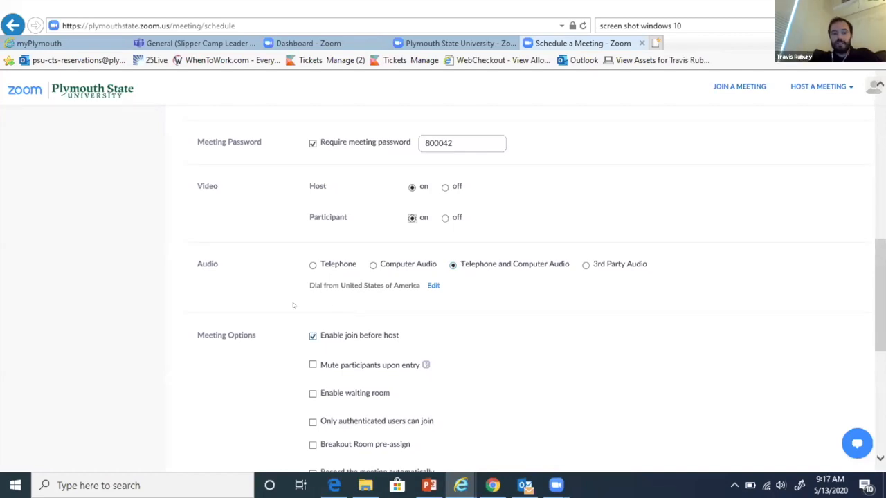
scroll(178, 182, down, 3)
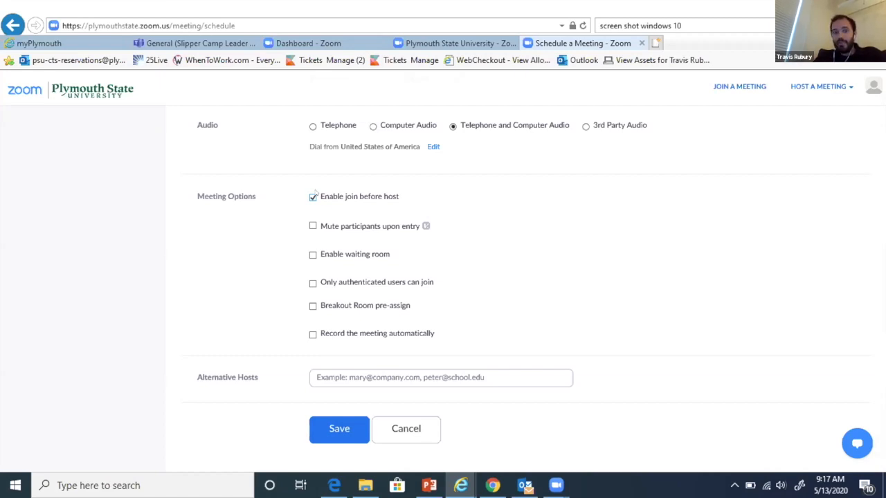
click(313, 197)
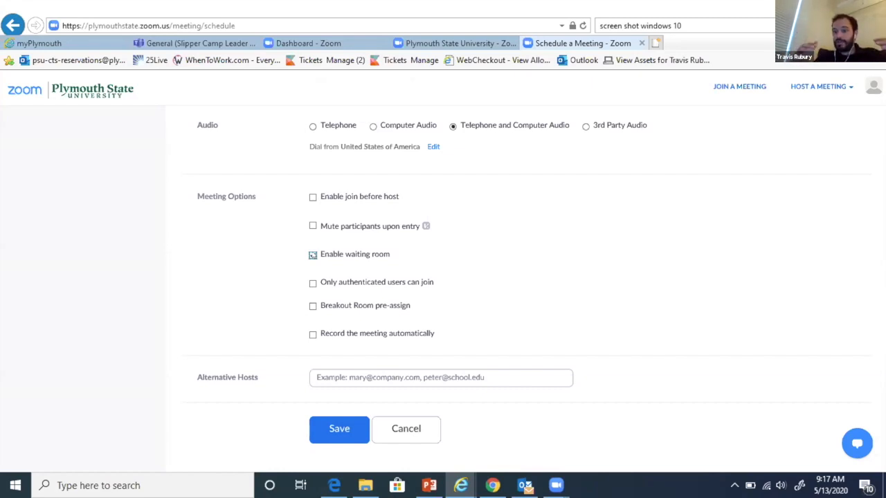
Enable the waiting room, and switch the restriction to authenticated users on and back off.
click(313, 255)
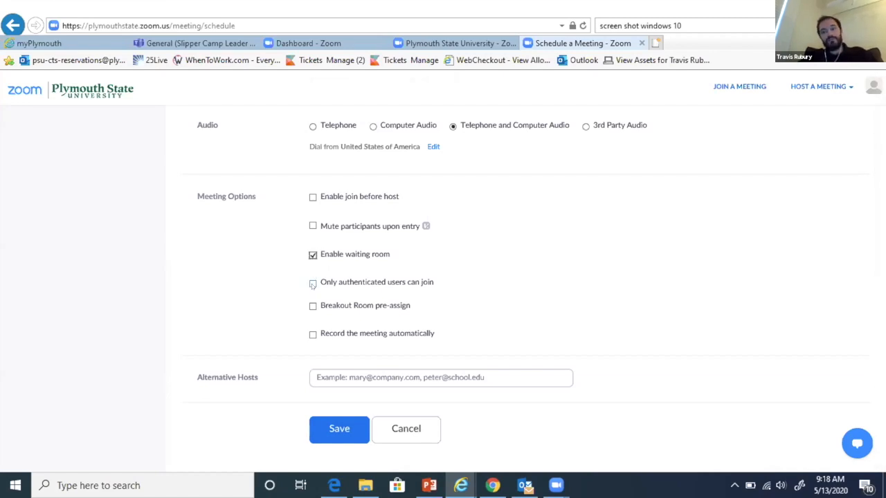
click(312, 283)
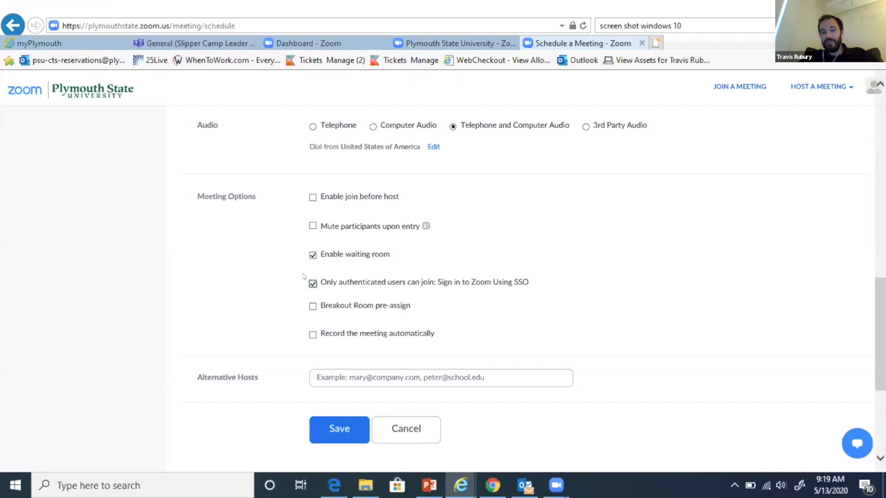
click(313, 283)
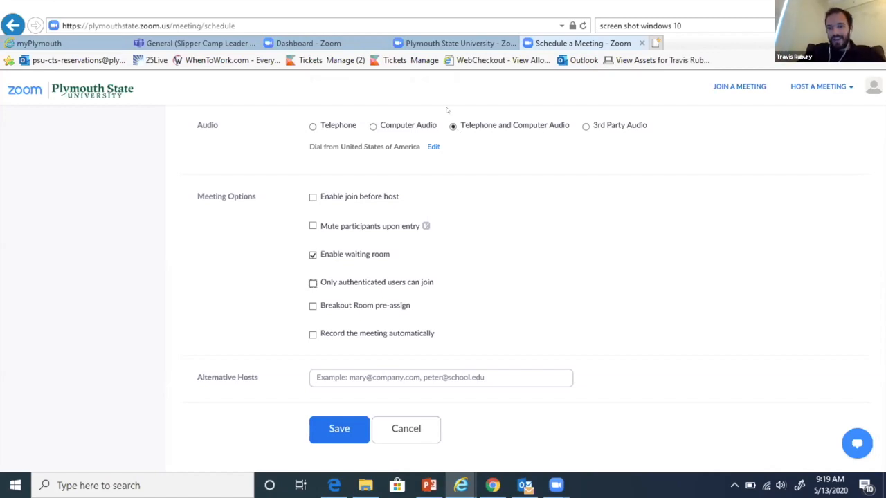
Enable breakout room pre-assignment and open the room creation dialog.
click(313, 305)
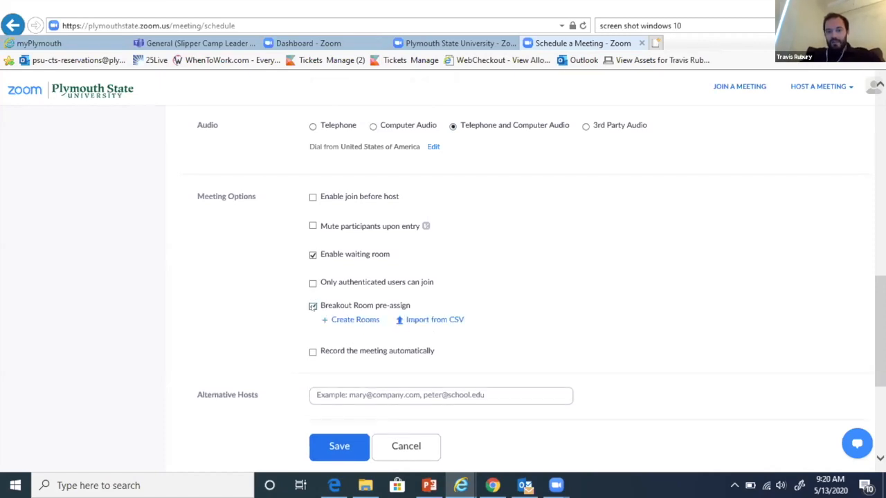
click(313, 305)
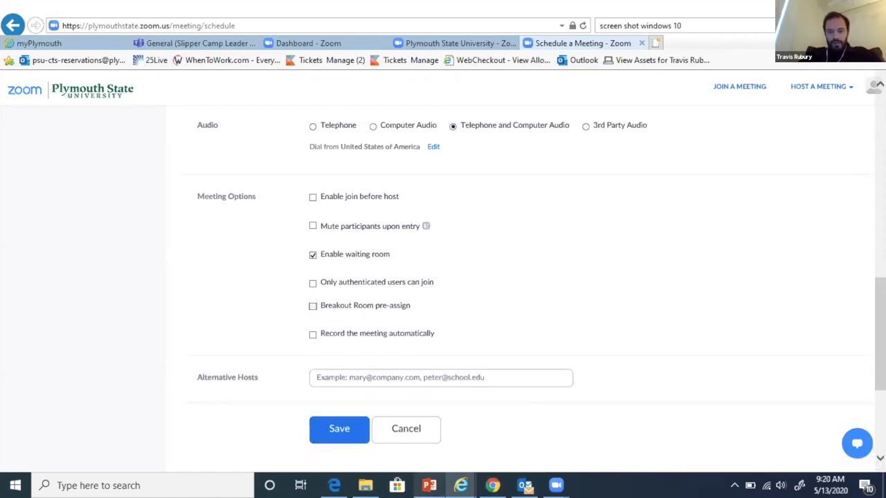
mouse_move(429, 485)
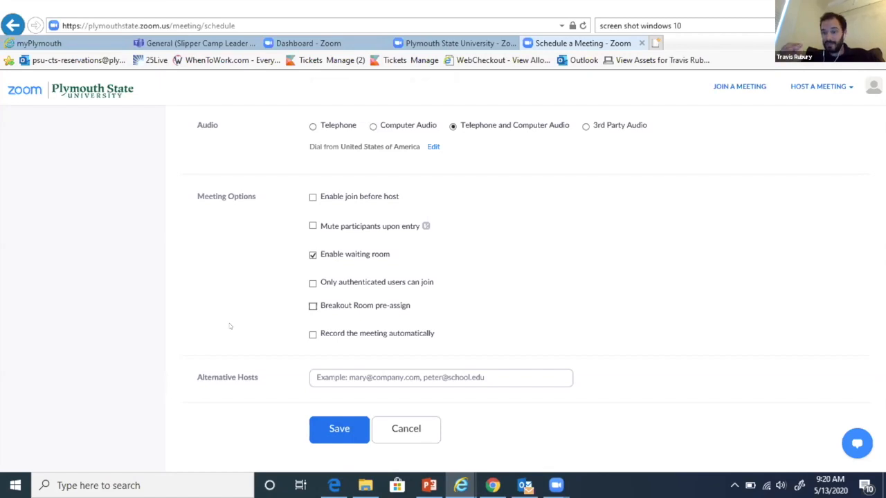
click(312, 306)
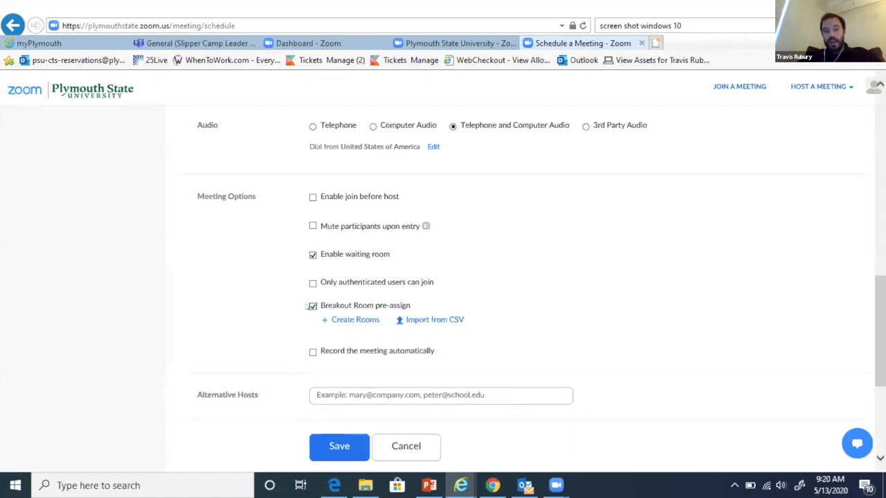
click(345, 320)
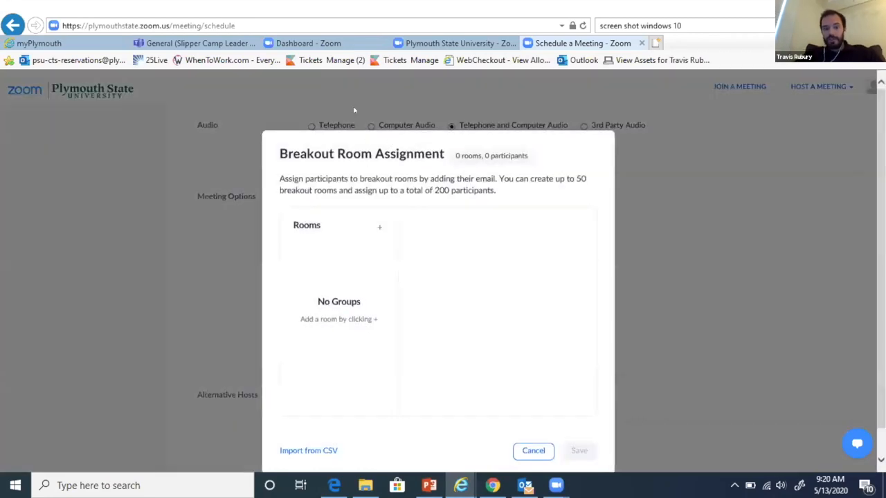
triple_click(365, 155)
click(370, 169)
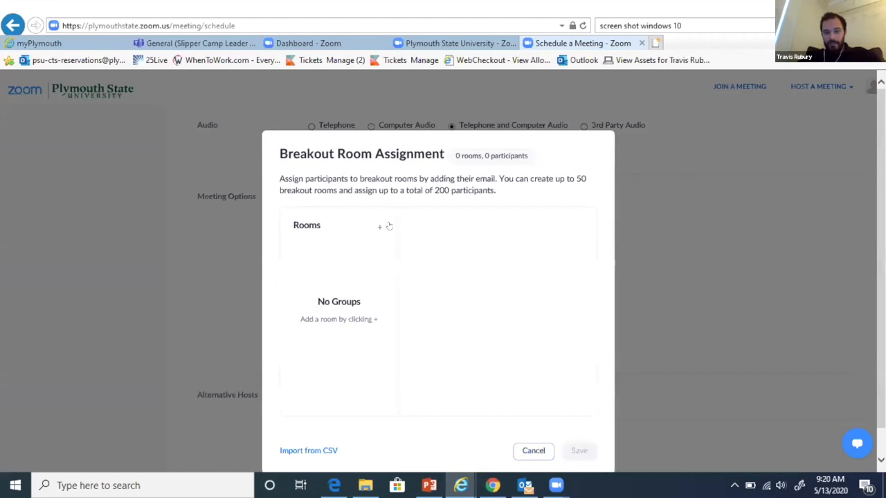
Create a first breakout room and assign one participant found by first name.
click(378, 230)
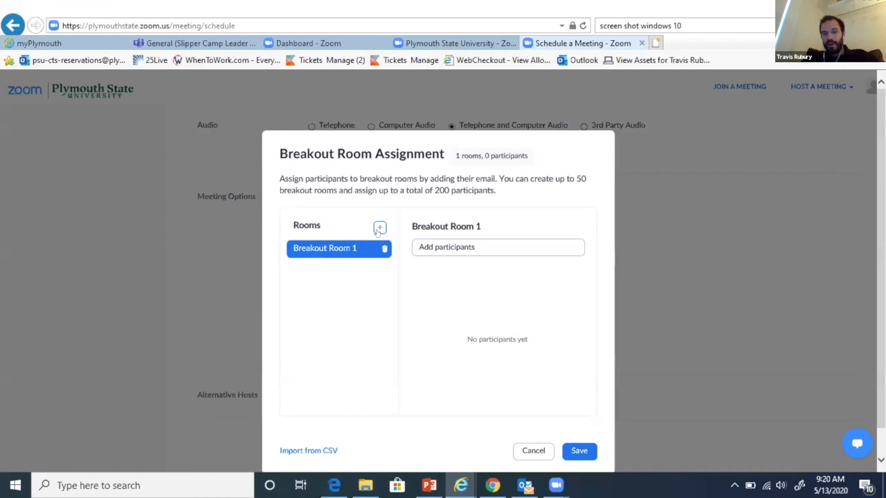
click(440, 245)
text(jason)
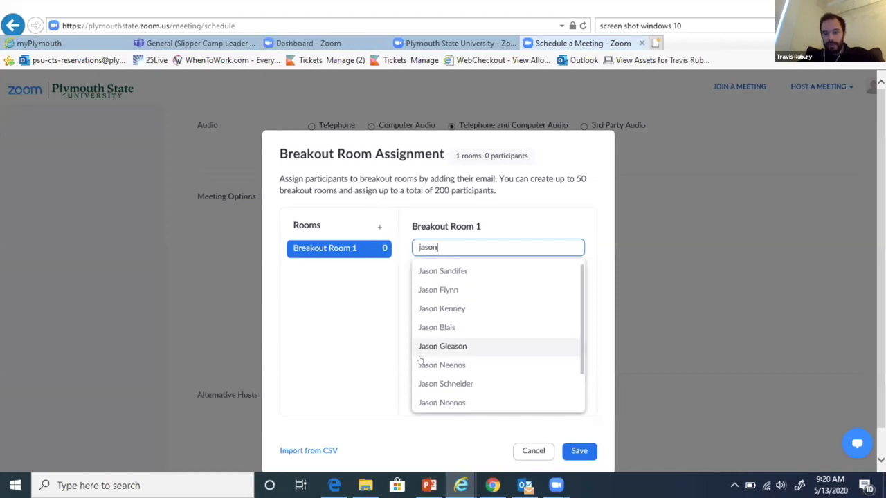
click(452, 400)
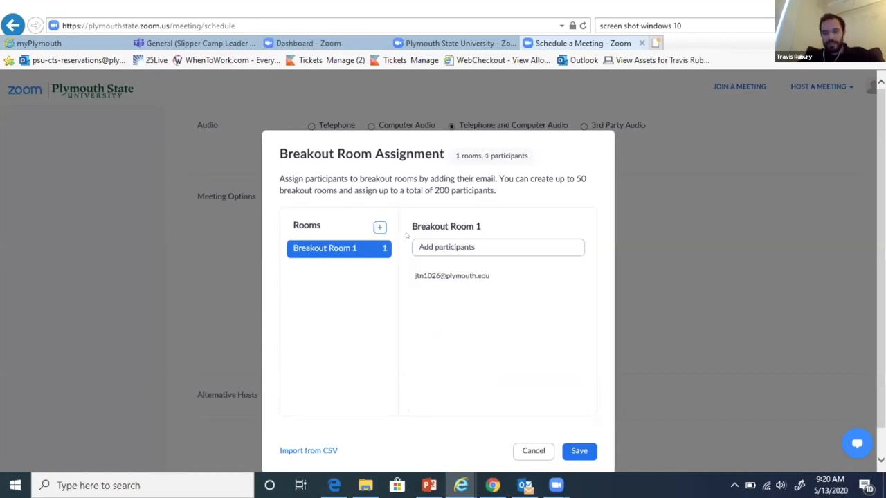
Add a second breakout room and assign a different participant to it by name search.
click(379, 227)
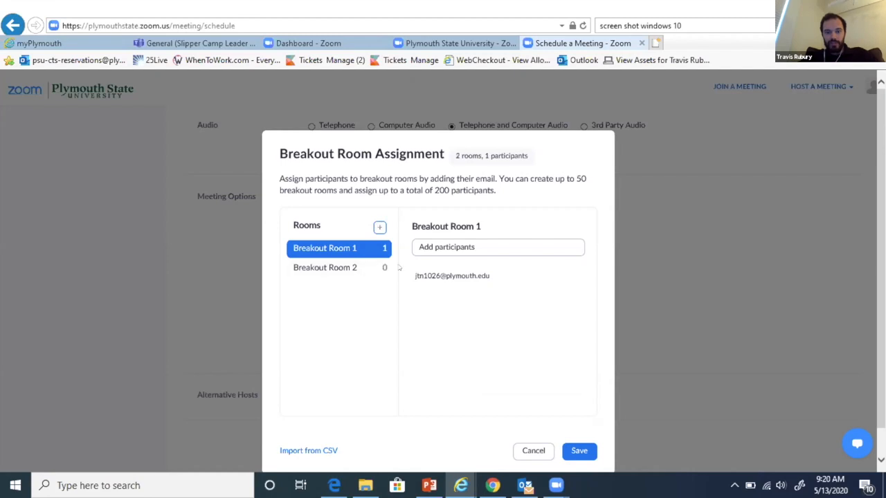
click(346, 268)
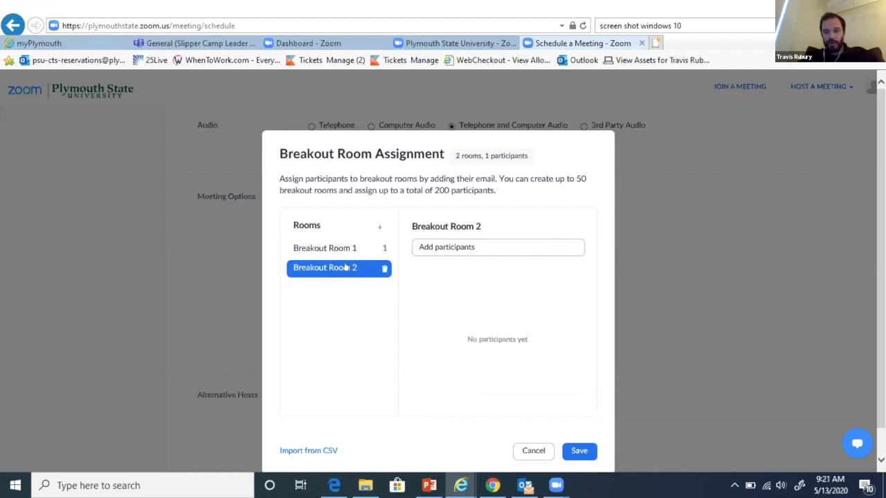
click(433, 246)
text(robin)
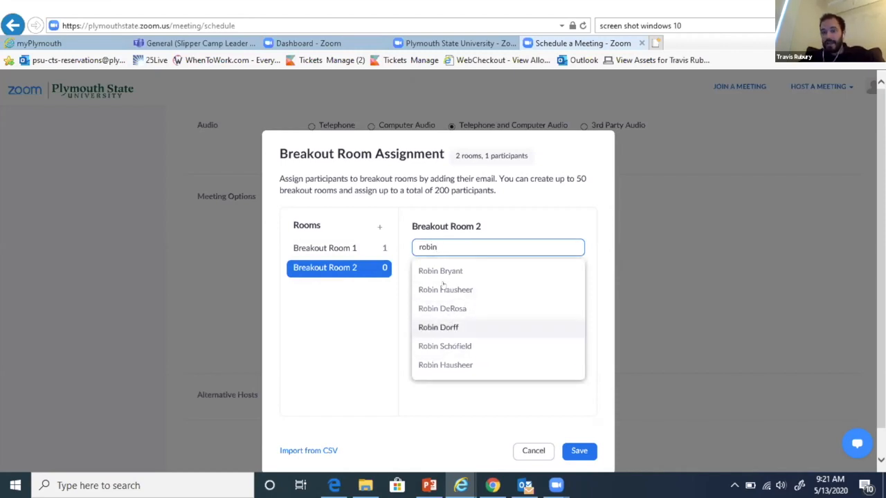
click(450, 309)
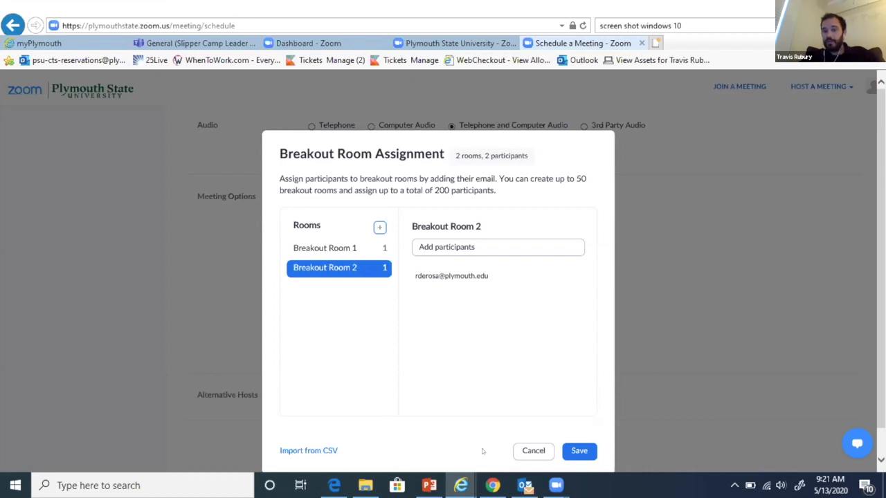
Discard the breakout room assignments and turn off breakout room pre-assignment.
click(526, 448)
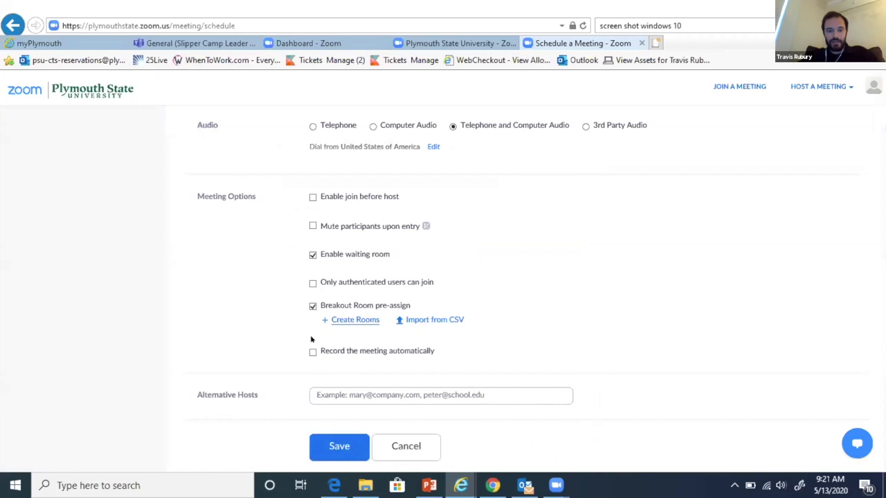
click(312, 306)
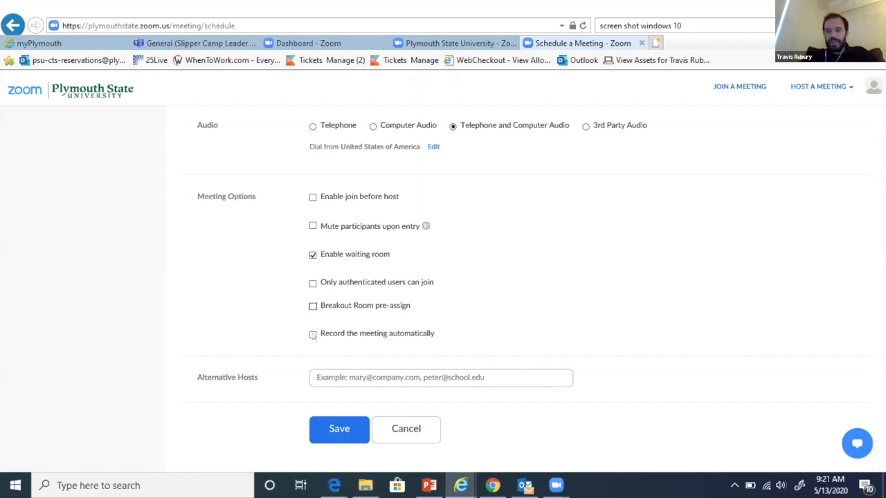
Set the meeting to record automatically in the cloud.
click(313, 334)
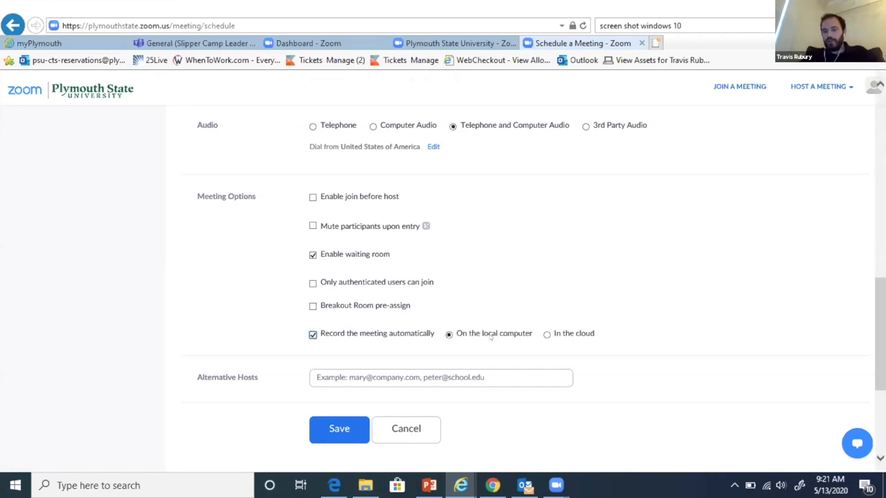
click(546, 334)
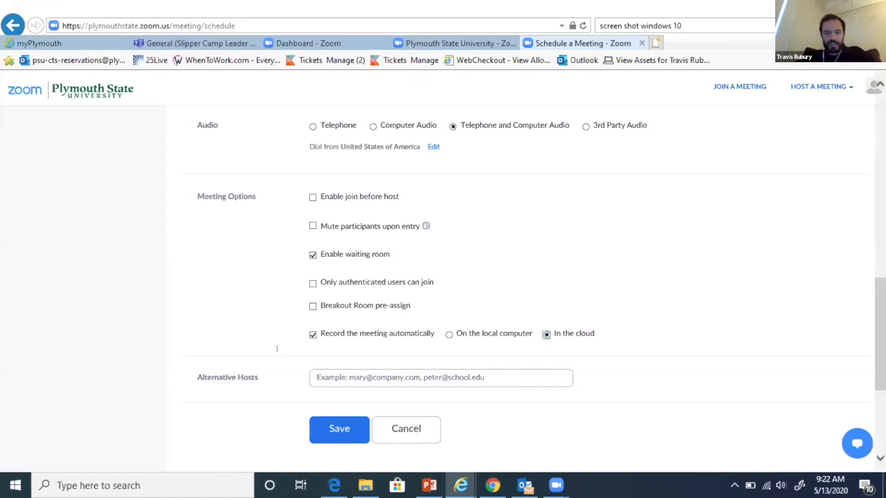
click(327, 370)
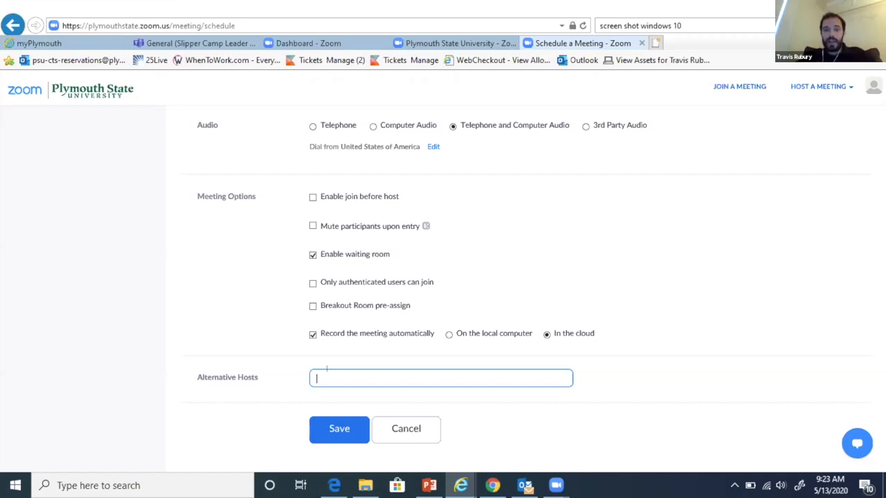
text(ro)
key(BackSpace)
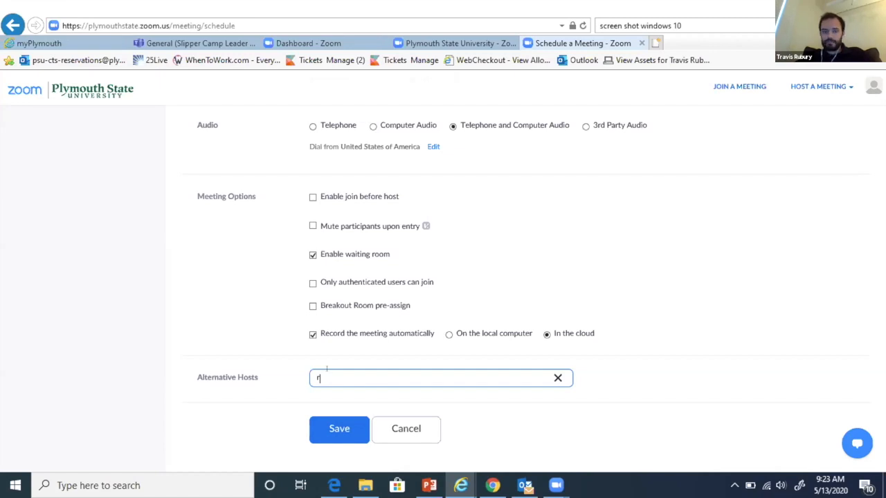
drag(319, 378, 285, 380)
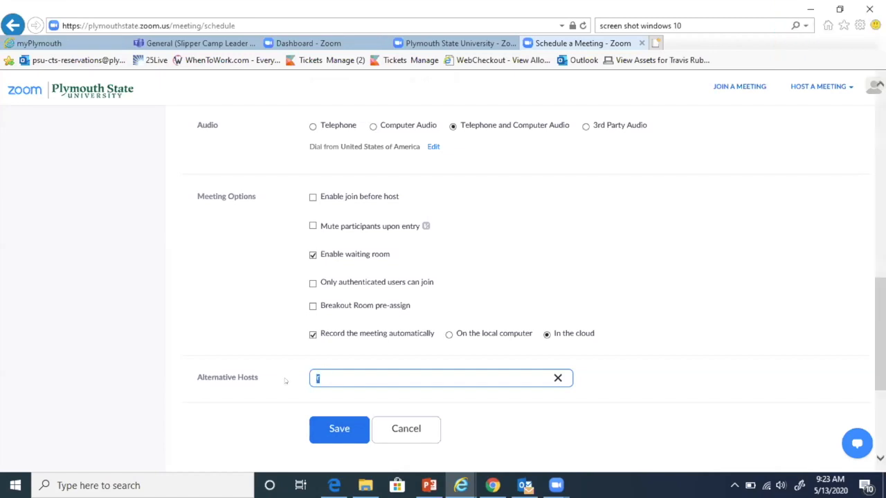
key(BackSpace)
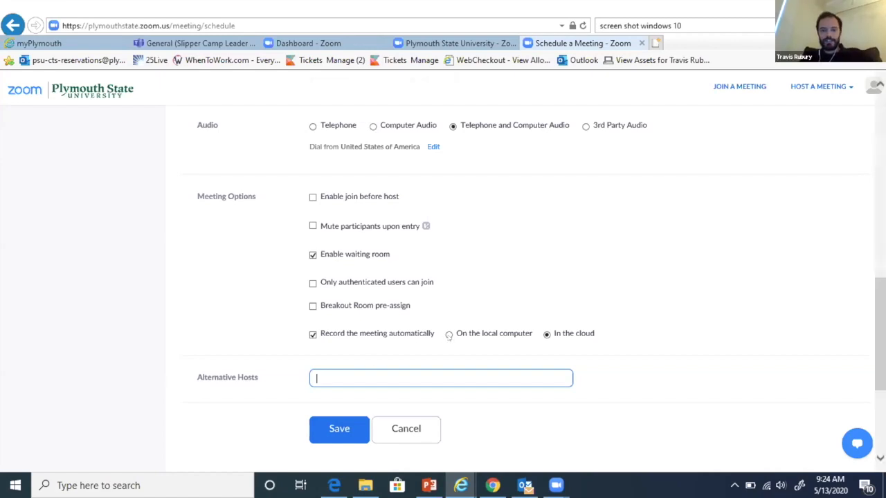
Switch automatic recording to the local computer and back to the cloud, and save the scheduled meeting.
click(449, 335)
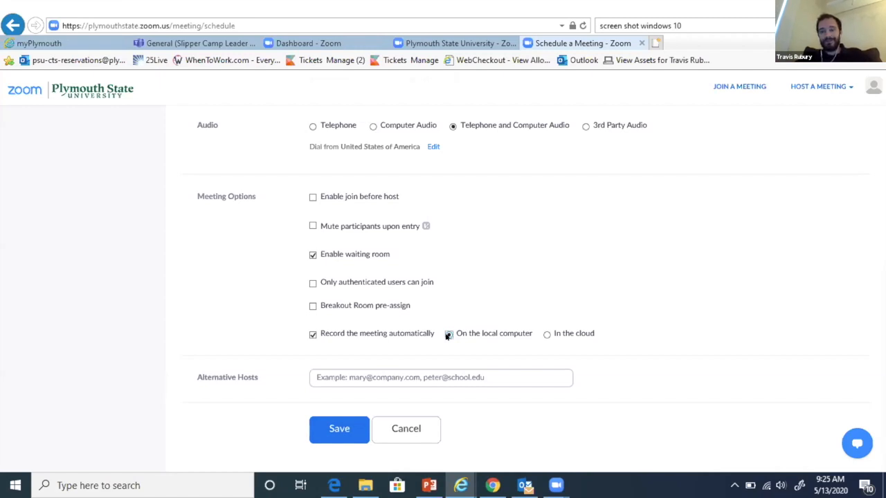
click(546, 335)
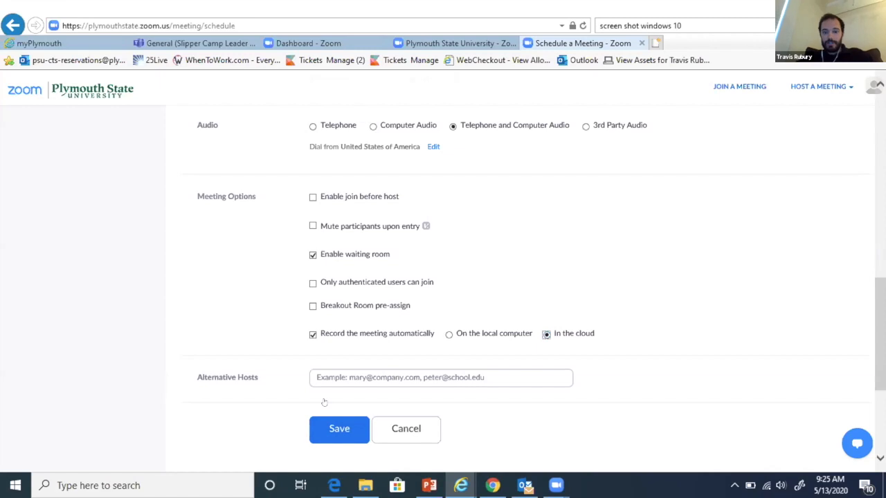
click(337, 429)
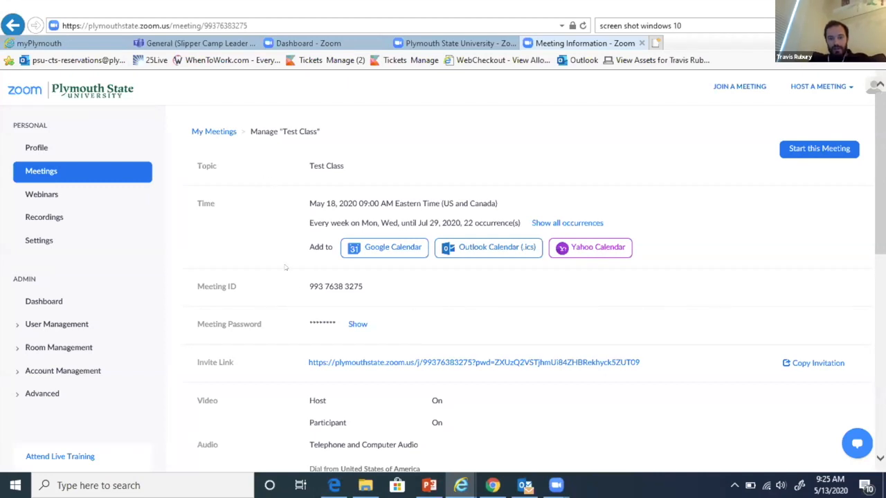
Review the saved meeting's details and the choices for editing a recurring meeting, cancelling without making changes.
scroll(302, 242, down, 1)
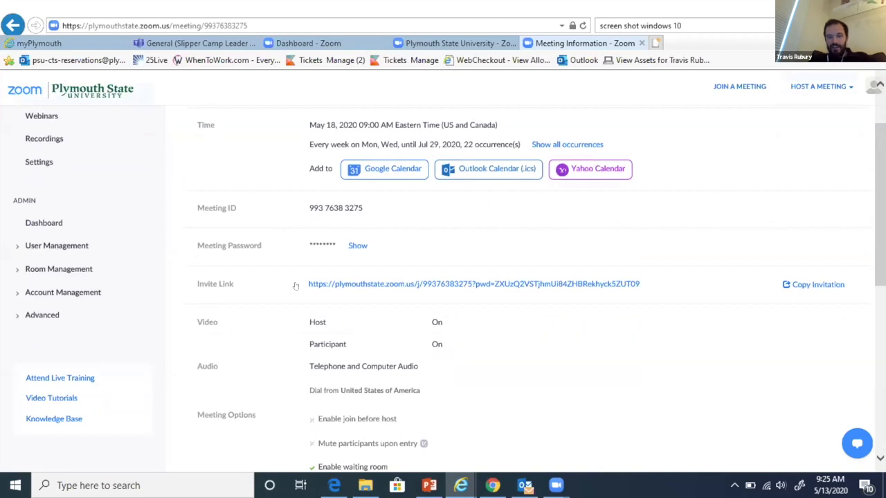
scroll(313, 348, down, 3)
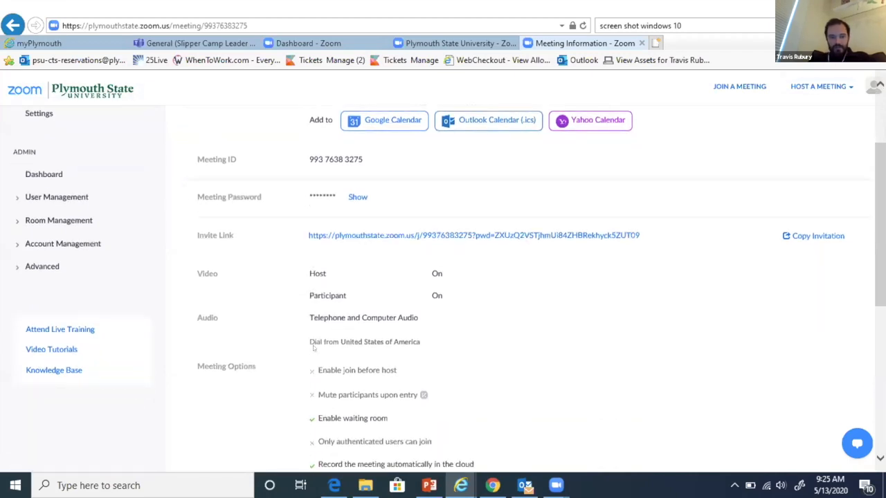
scroll(313, 347, down, 3)
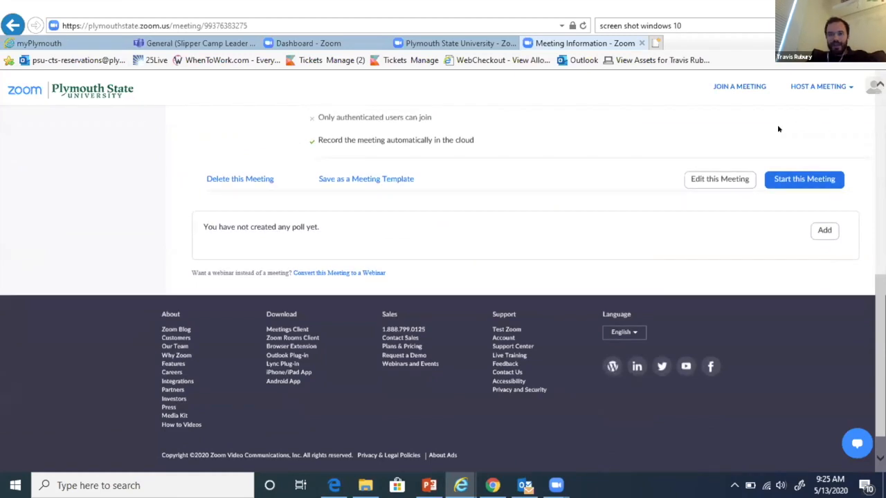
click(730, 181)
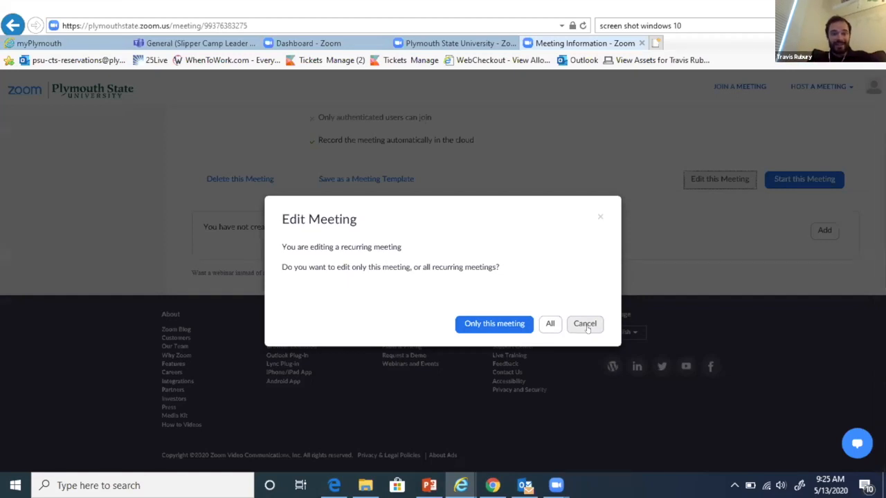
click(585, 324)
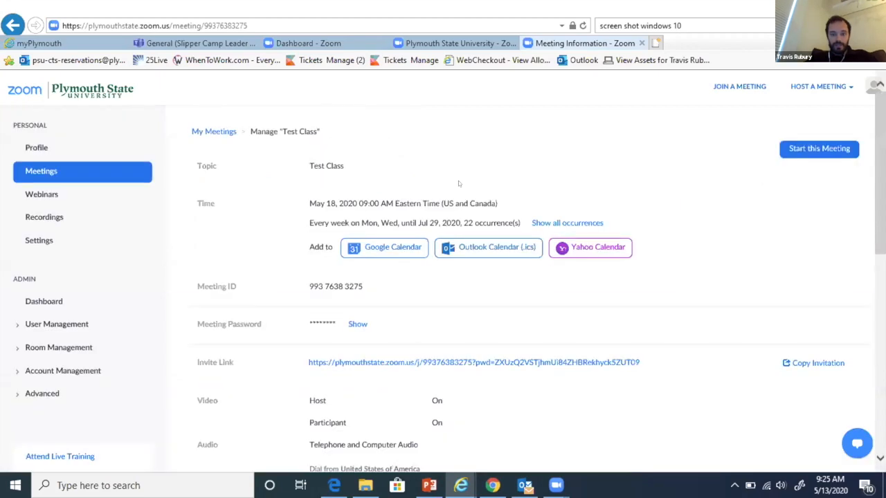
Open the full invitation text of the Test Class meeting and read it through to the end.
scroll(458, 183, down, 3)
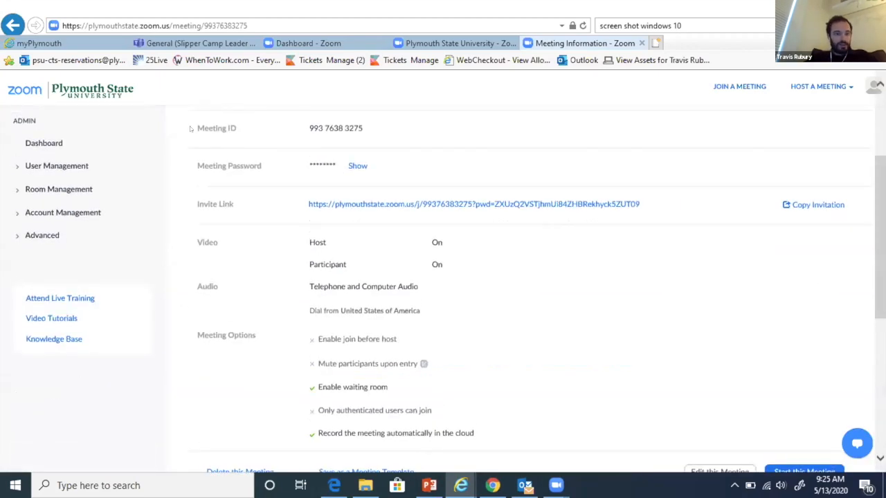
triple_click(534, 211)
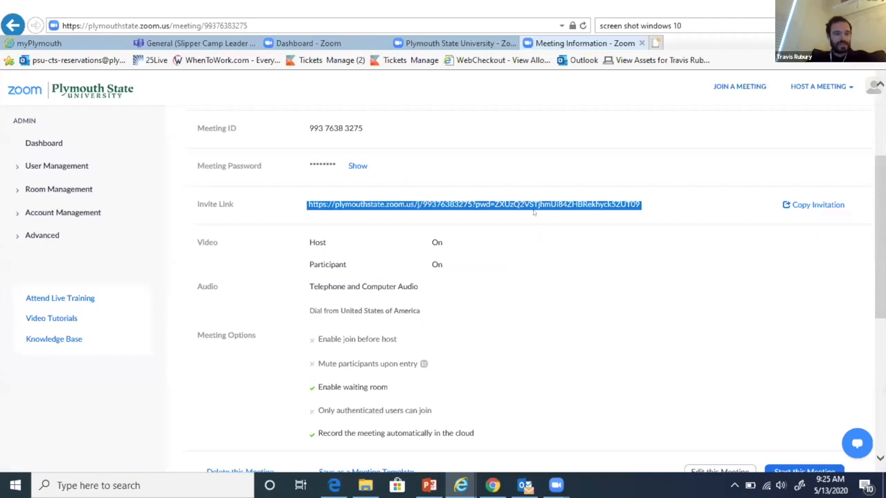
click(815, 205)
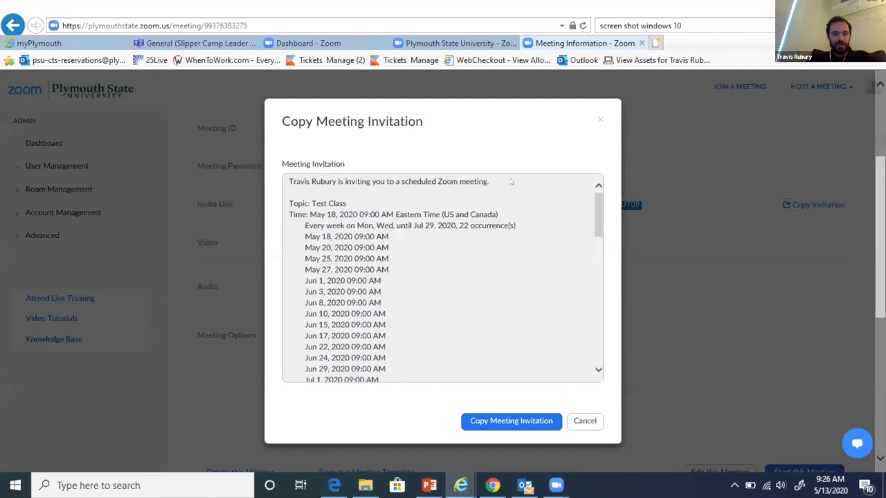
scroll(479, 263, down, 3)
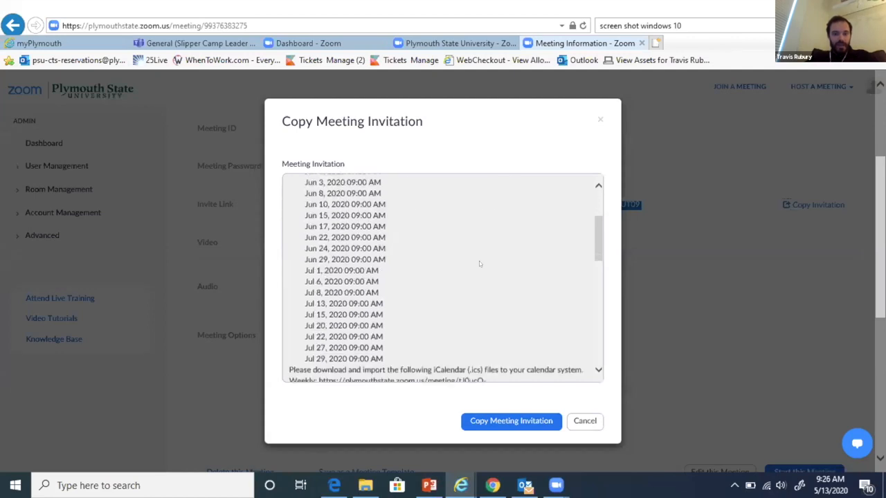
scroll(479, 261, down, 10)
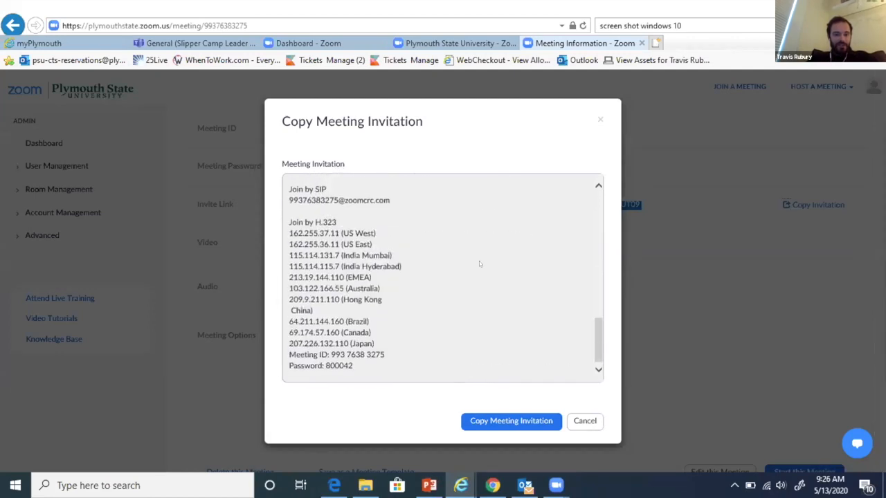
Examine the join link, meeting ID, password and dial-in numbers in the invitation text, and close it without copying.
scroll(458, 261, up, 3)
scroll(458, 263, up, 1)
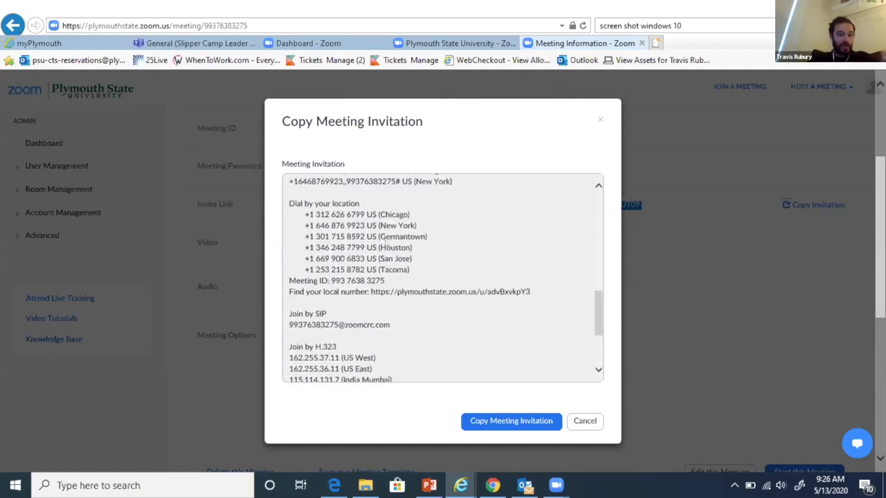
scroll(387, 247, up, 3)
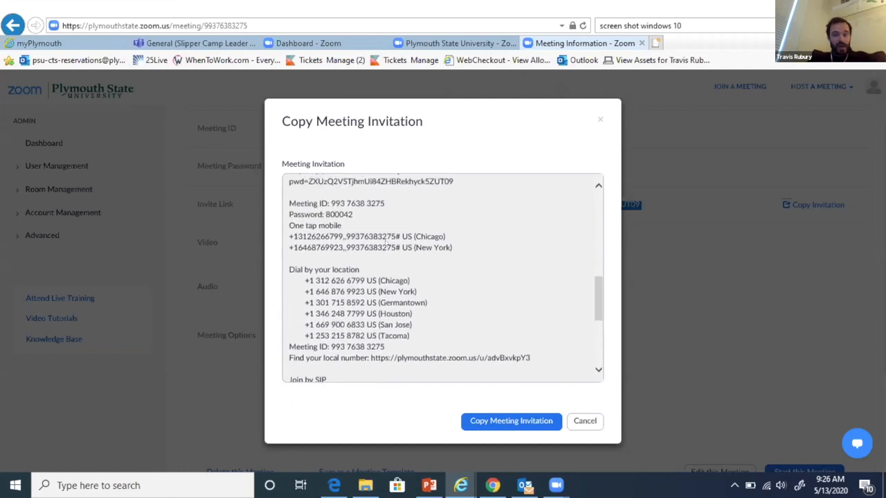
scroll(385, 246, up, 1)
scroll(386, 243, up, 1)
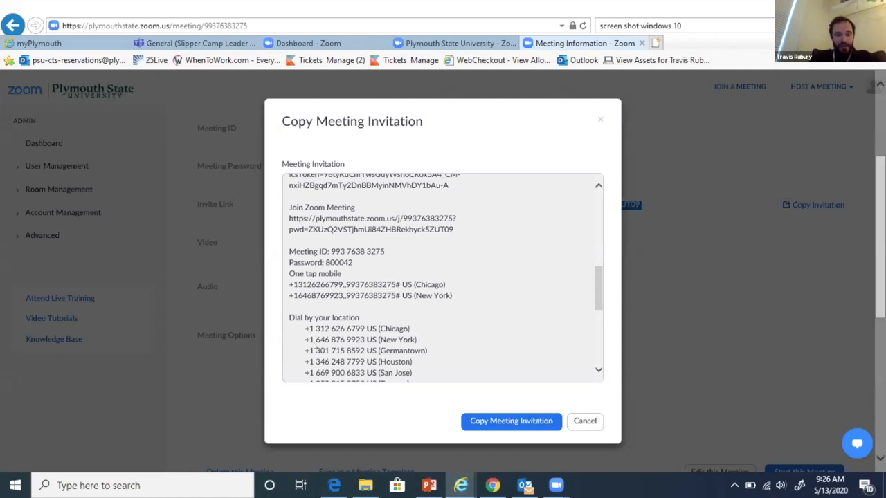
drag(316, 340, 375, 344)
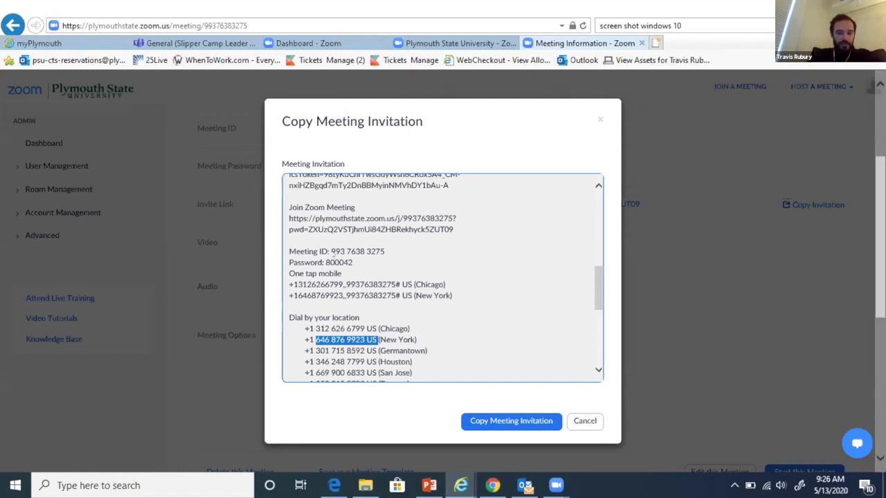
mouse_move(332, 252)
mouse_down()
mouse_move(385, 252)
mouse_move(324, 263)
mouse_up()
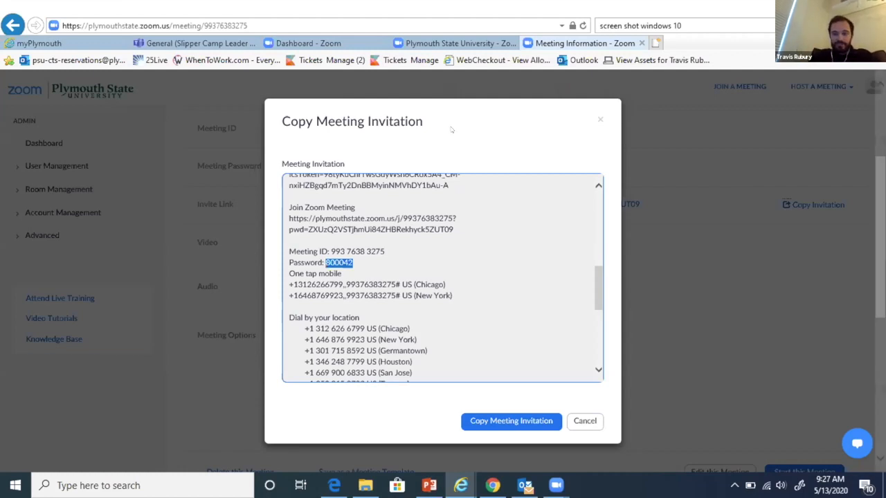
click(600, 120)
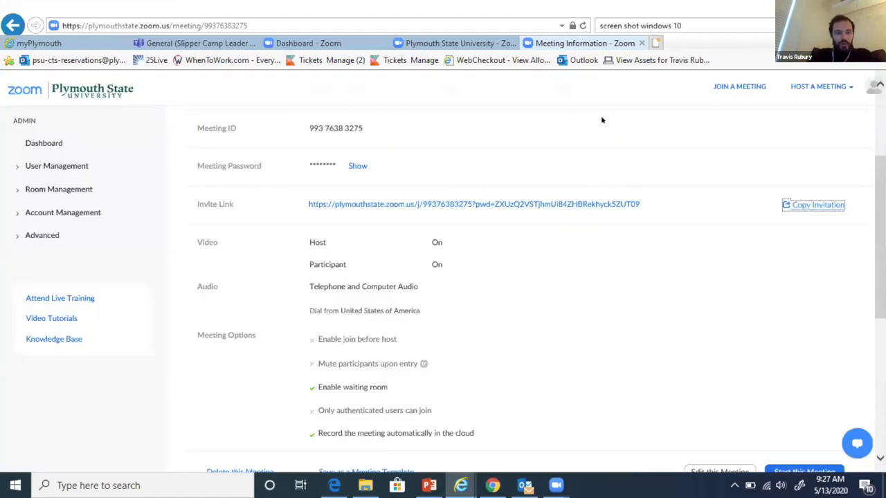
Return to the list of upcoming meetings and look through the scheduled Test Class occurrences.
scroll(241, 214, up, 3)
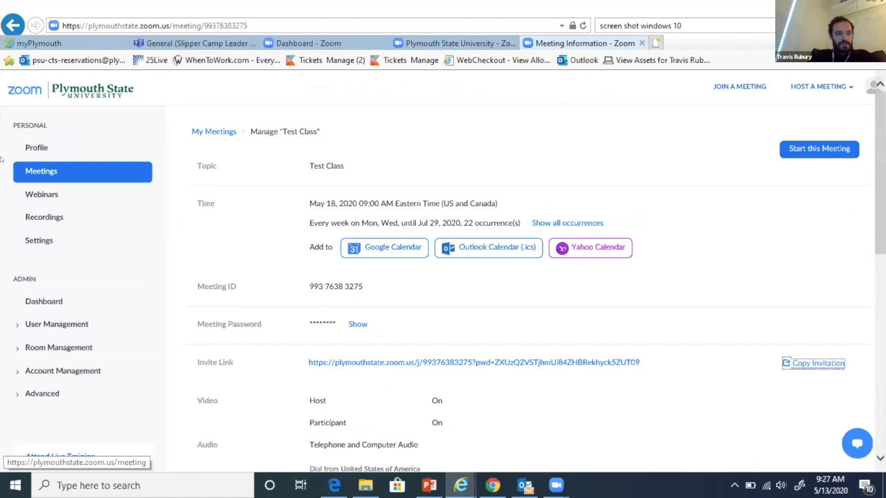
click(44, 172)
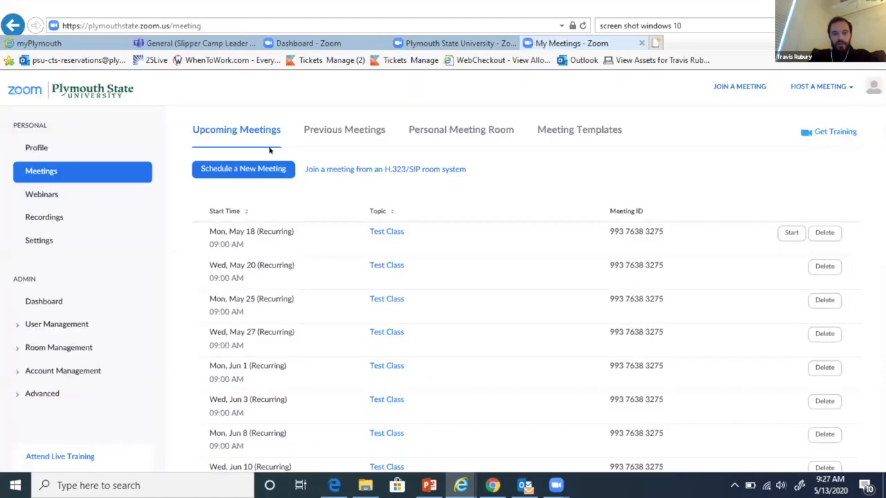
scroll(259, 180, down, 5)
scroll(259, 180, up, 5)
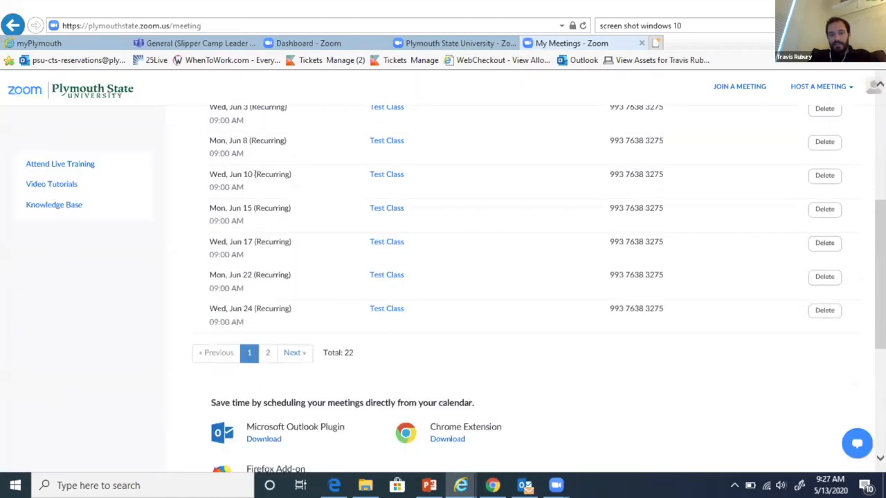
scroll(259, 177, up, 1)
scroll(258, 176, down, 1)
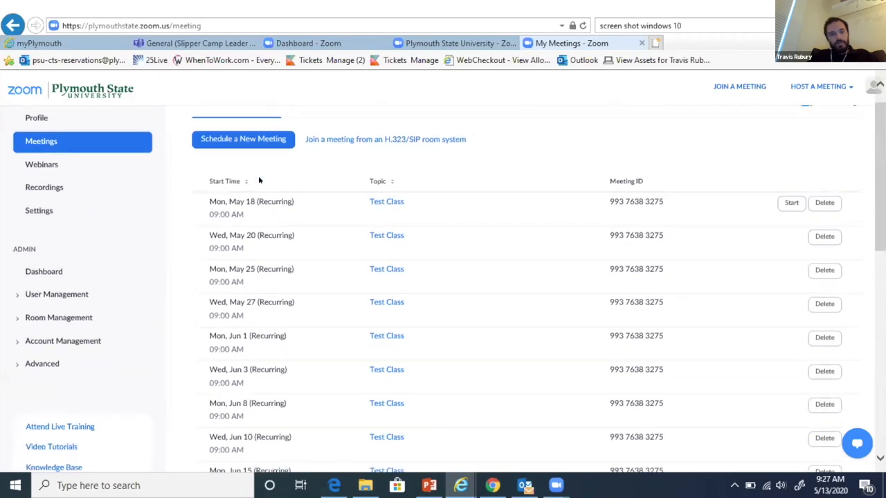
scroll(258, 175, up, 1)
scroll(256, 176, down, 2)
scroll(259, 178, down, 1)
scroll(259, 178, up, 2)
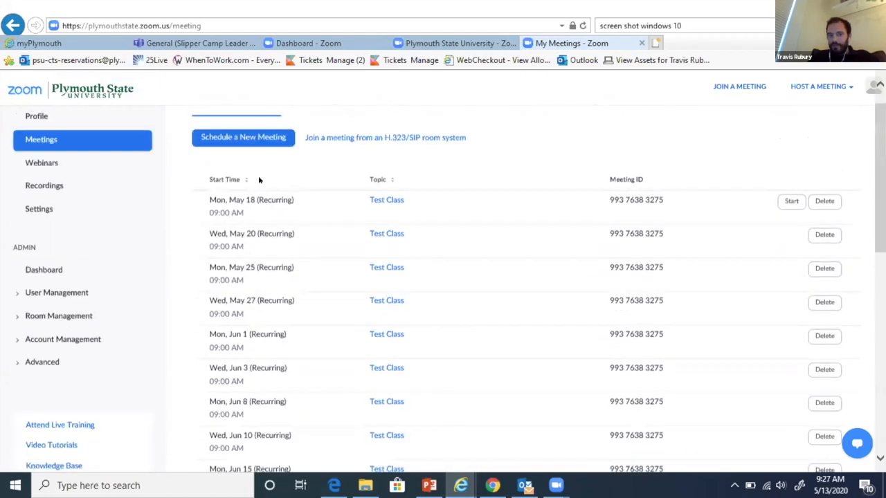
scroll(260, 180, down, 1)
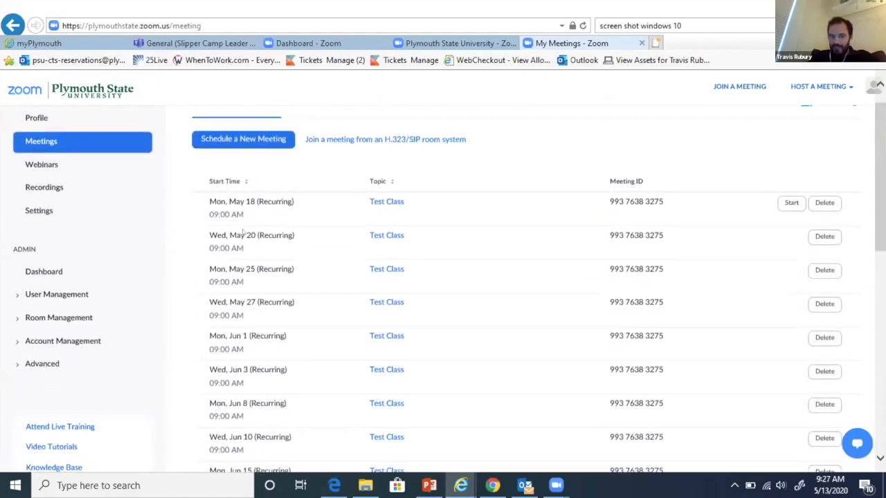
scroll(242, 234, down, 5)
scroll(243, 231, down, 2)
scroll(243, 231, up, 7)
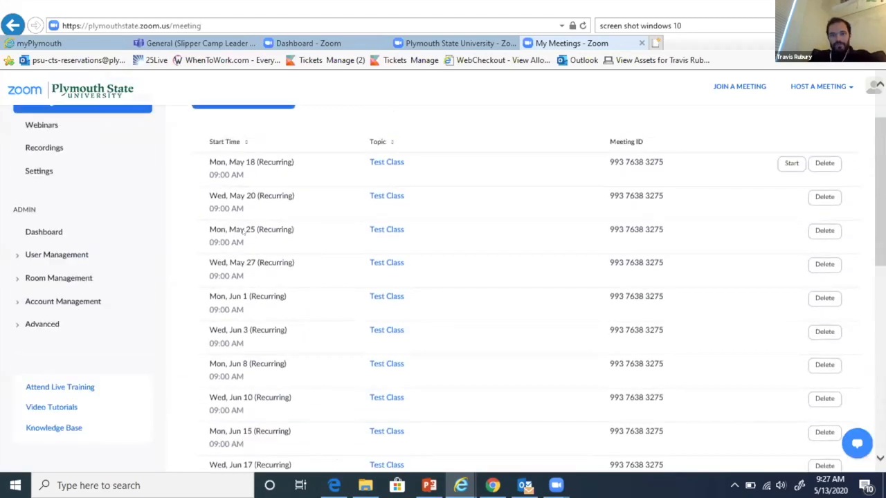
scroll(294, 183, up, 1)
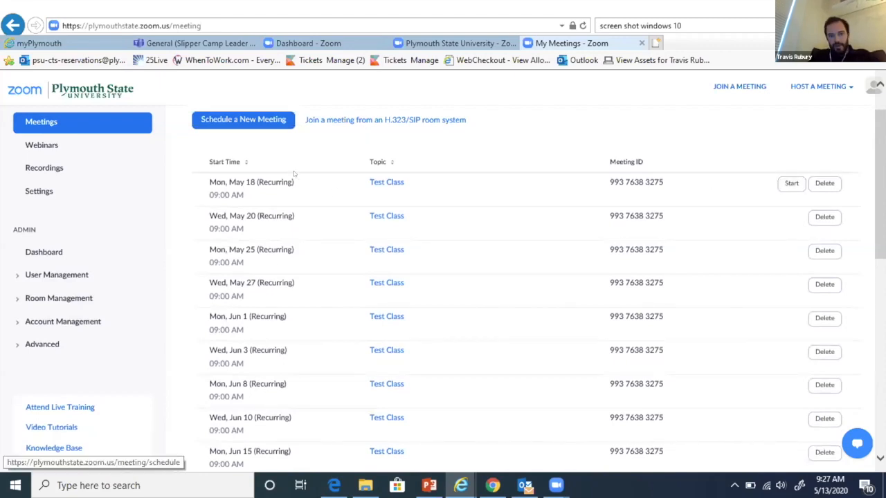
scroll(550, 256, up, 1)
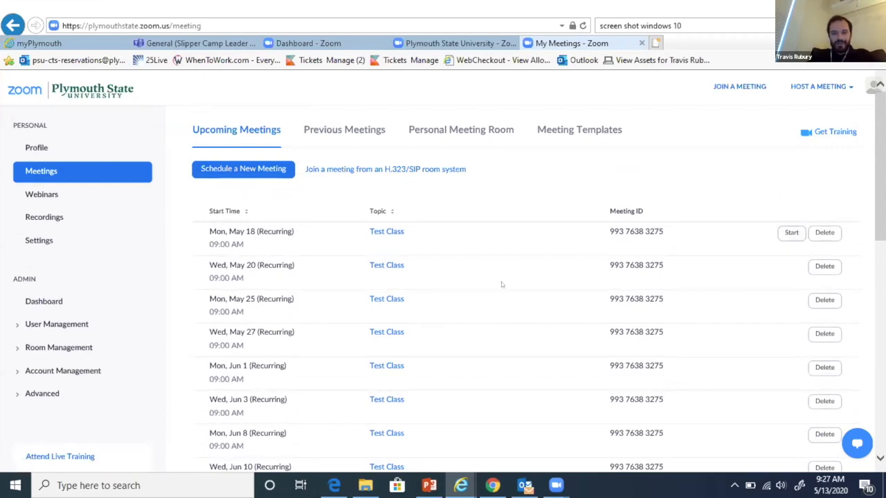
Delete all occurrences of the recurring Test Class meeting, starting from its May 18 entry.
scroll(511, 256, down, 3)
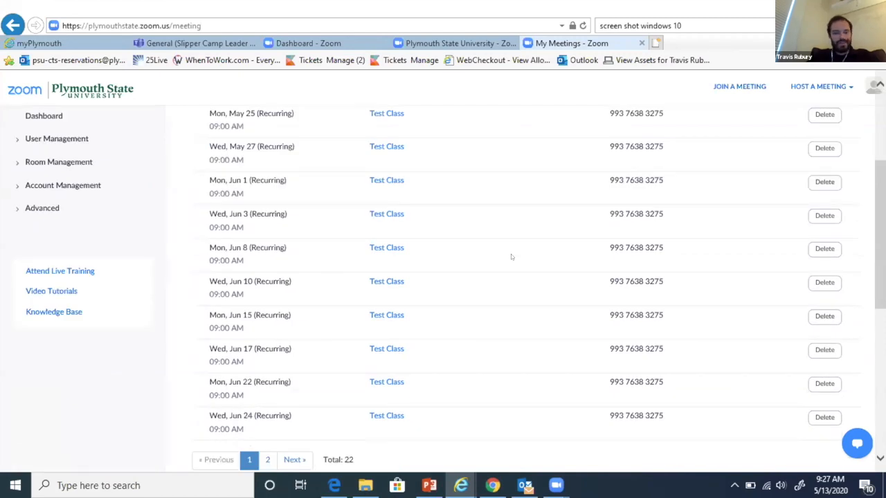
scroll(510, 254, up, 3)
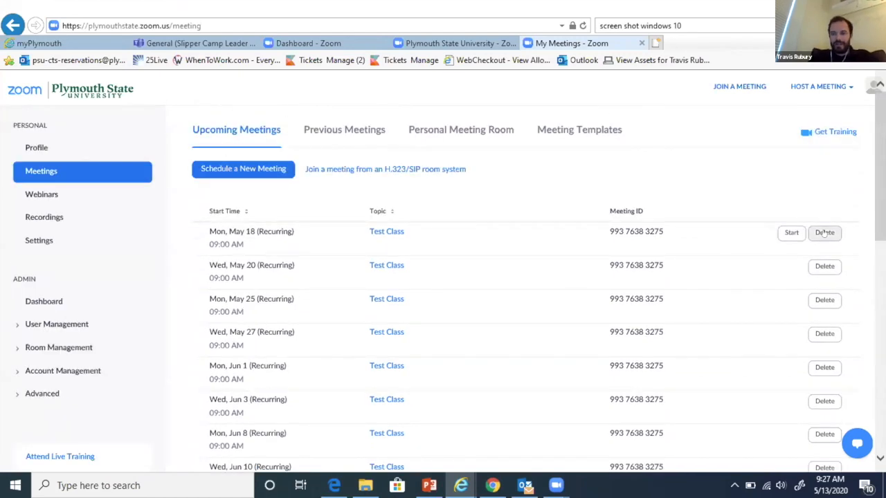
click(824, 233)
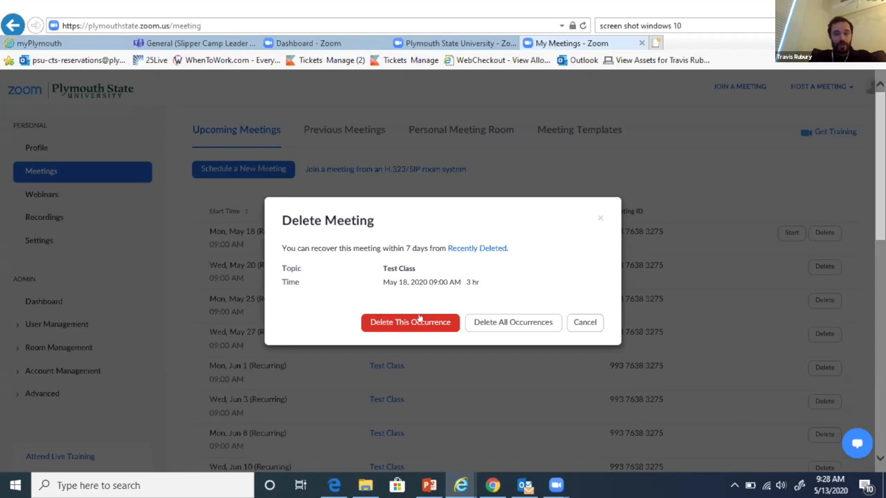
click(489, 324)
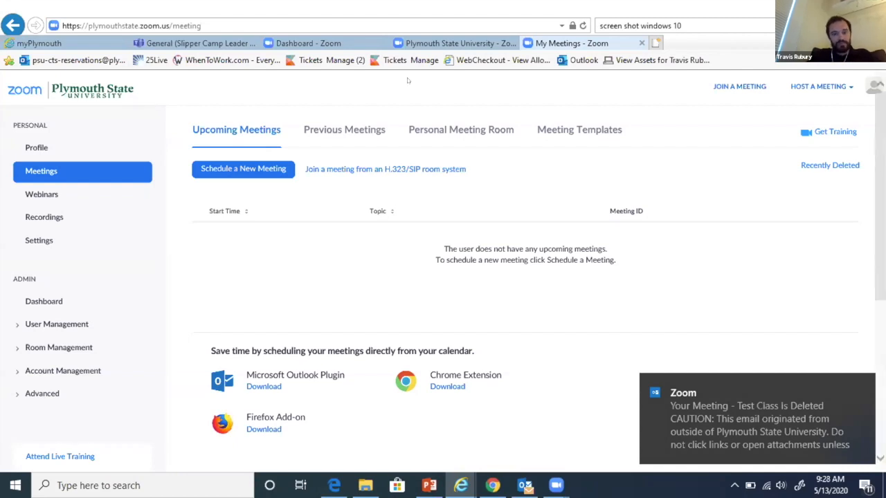
Open the Personal Meeting Room details and examine its meeting ID, permanent invite link and start option.
click(447, 133)
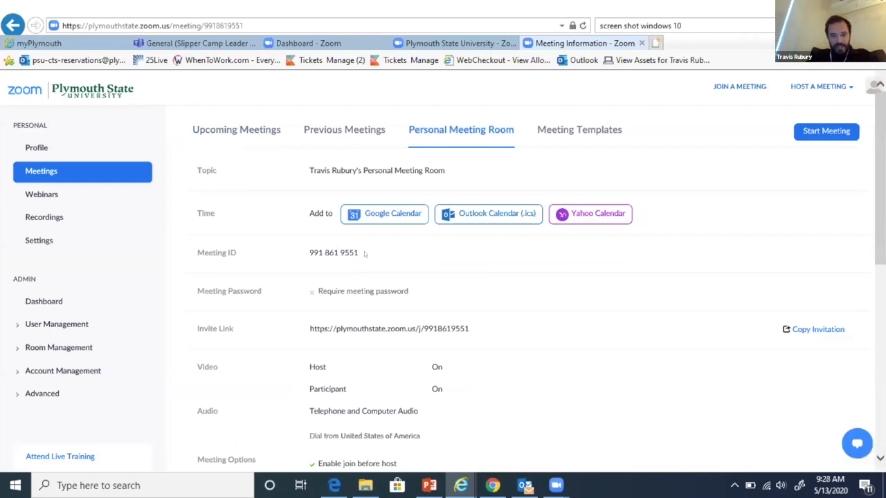
drag(365, 252, 281, 253)
click(305, 337)
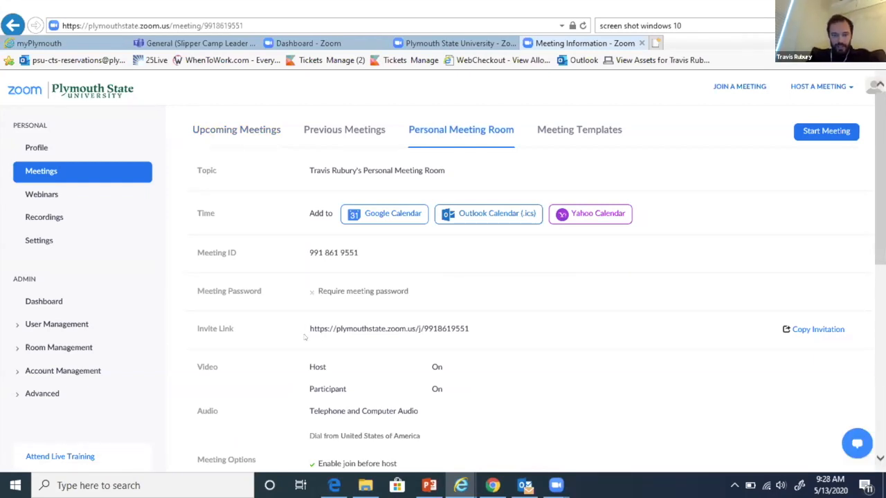
drag(470, 329, 312, 330)
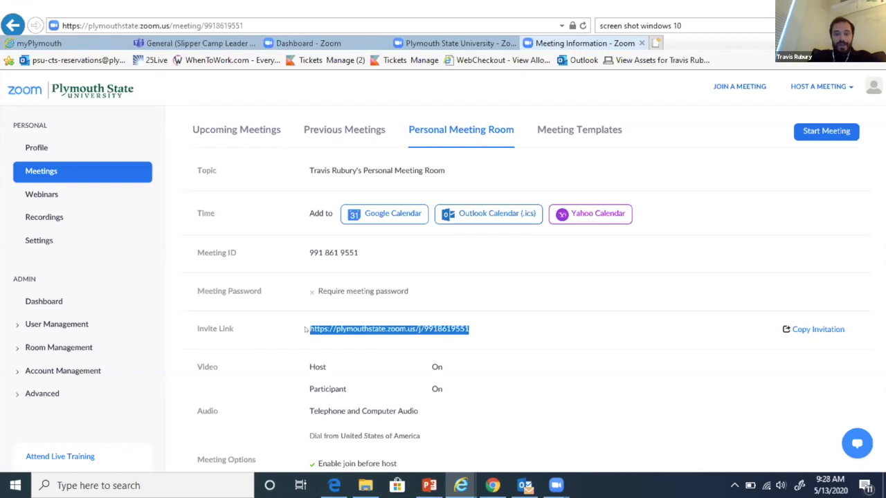
click(463, 329)
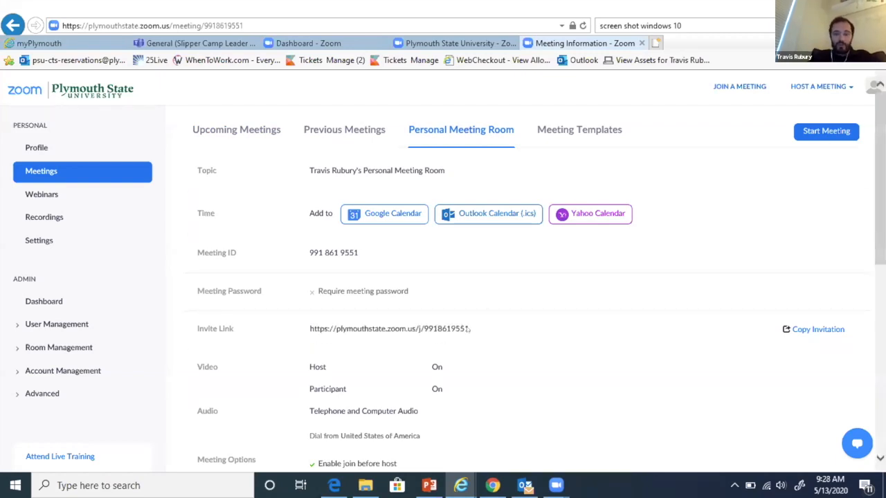
drag(469, 329, 454, 330)
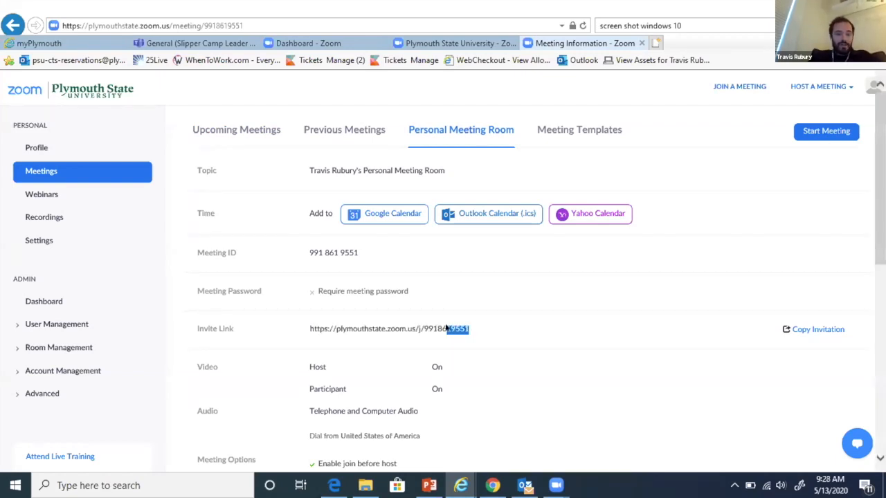
drag(485, 327, 303, 329)
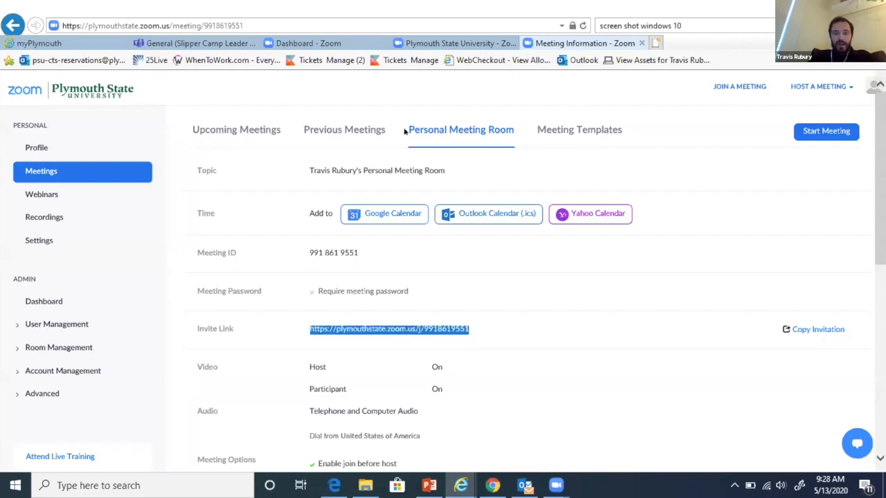
click(460, 138)
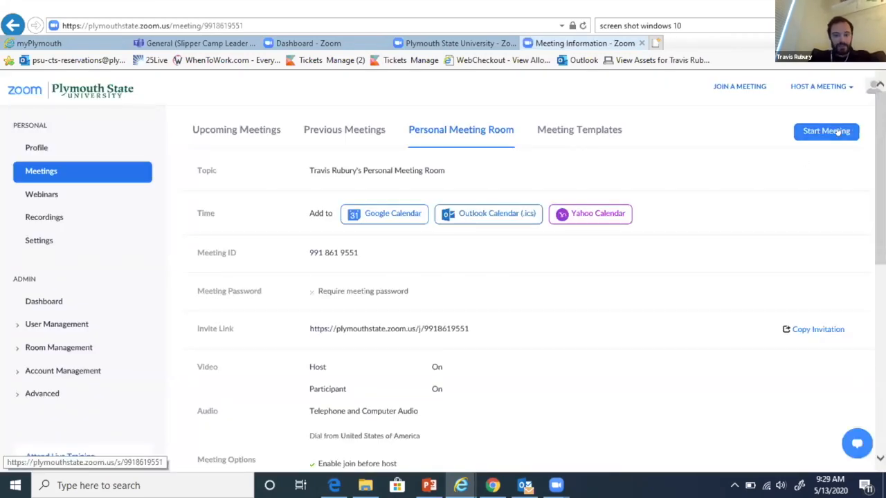
click(837, 132)
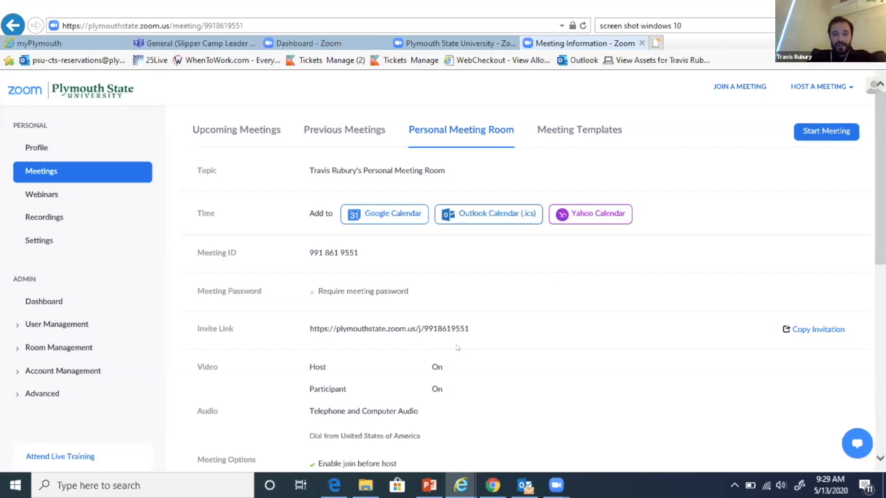
drag(470, 329, 305, 330)
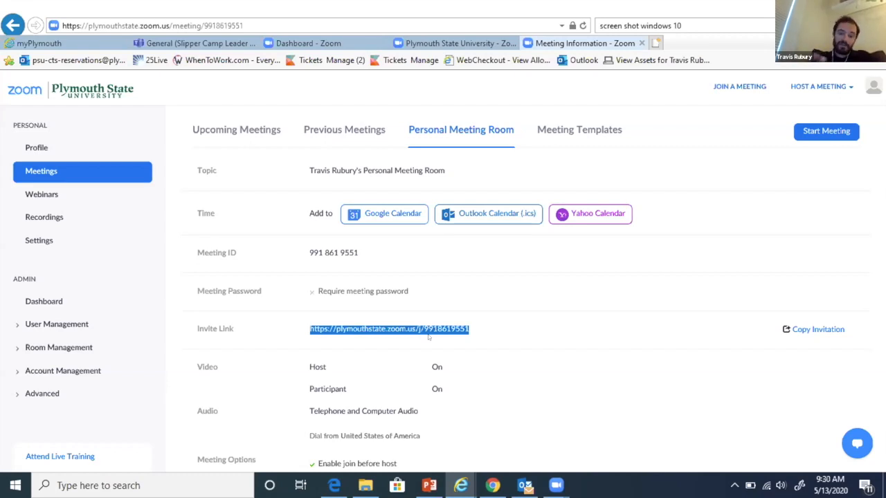
Open the recordings page and look over the list of cloud recordings.
click(44, 217)
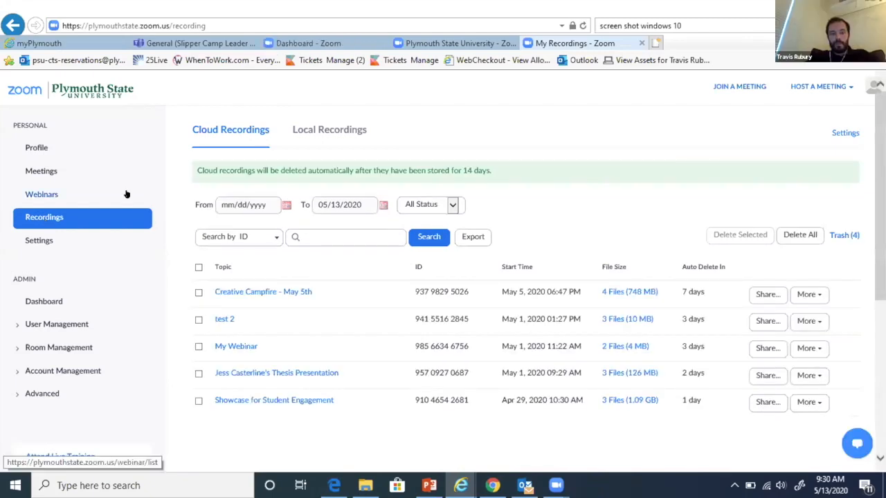
scroll(126, 190, down, 3)
scroll(126, 190, up, 3)
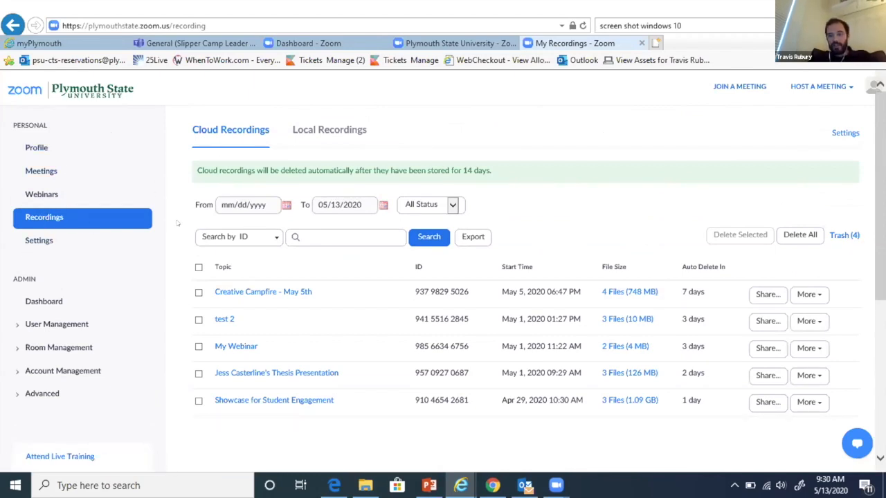
Look over the cloud recordings, switch to the local recordings and highlight the file location of the Squam Lake Contaminants Public Meeting.
scroll(194, 207, down, 2)
scroll(249, 117, up, 2)
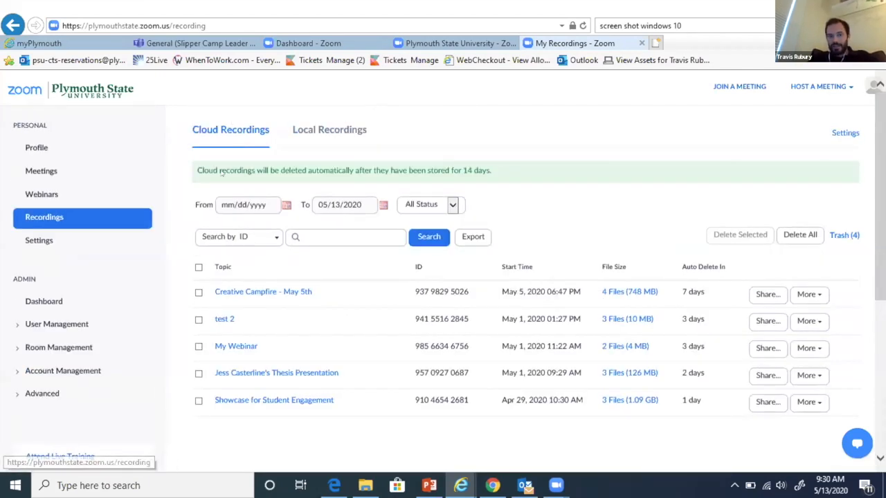
scroll(233, 324, down, 1)
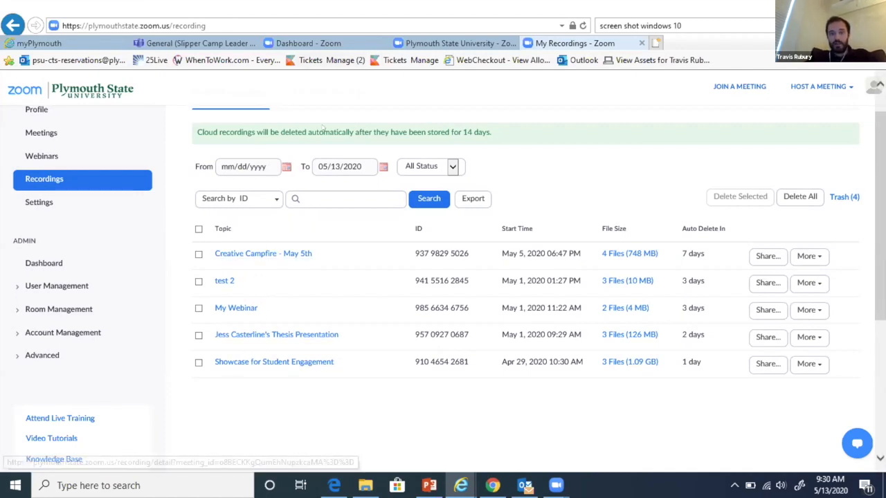
scroll(318, 128, up, 1)
click(326, 130)
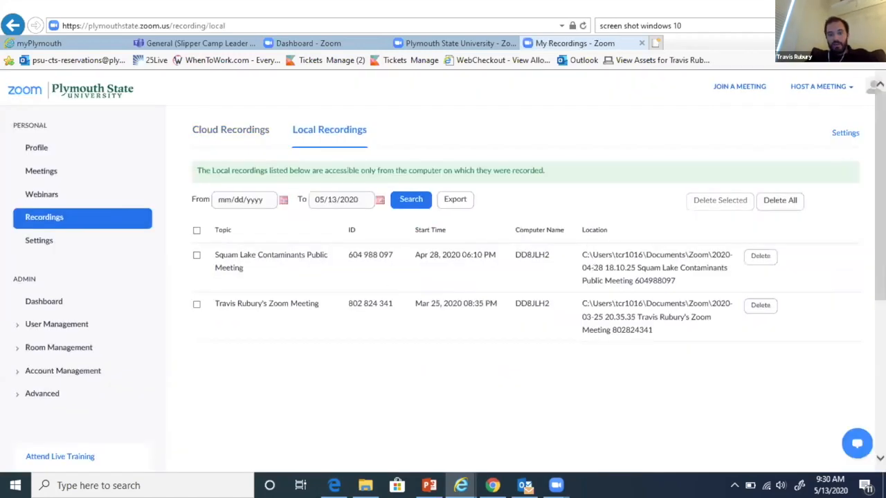
drag(686, 284, 576, 256)
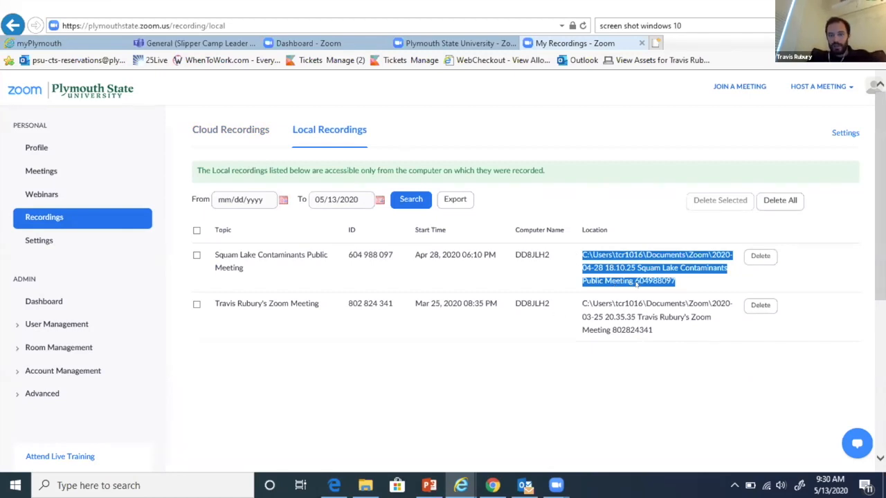
Open the account settings and examine the Schedule Meeting and In Meeting (Basic) options, including chat, polling, screen sharing and whiteboard.
click(42, 237)
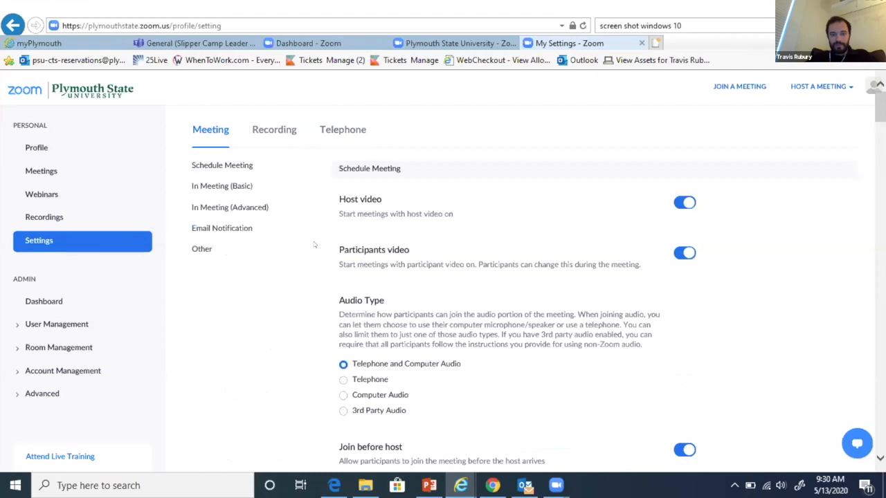
scroll(314, 244, down, 10)
scroll(314, 245, down, 5)
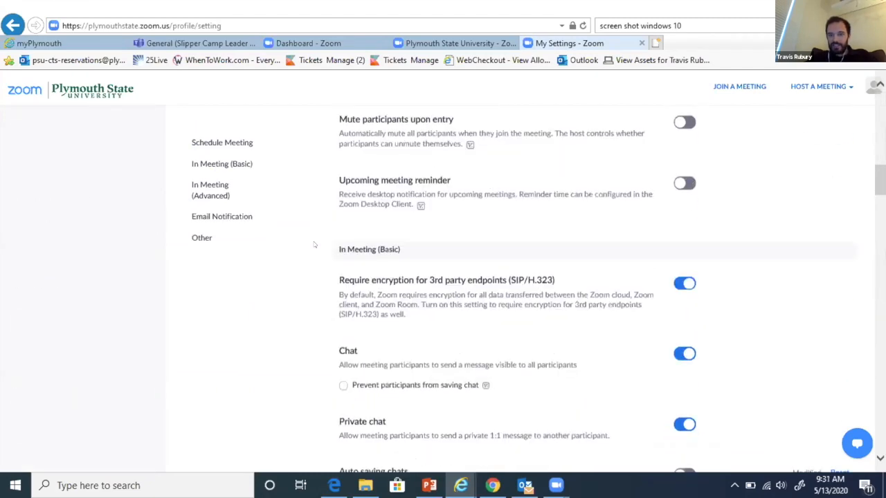
scroll(314, 245, down, 2)
scroll(314, 244, down, 6)
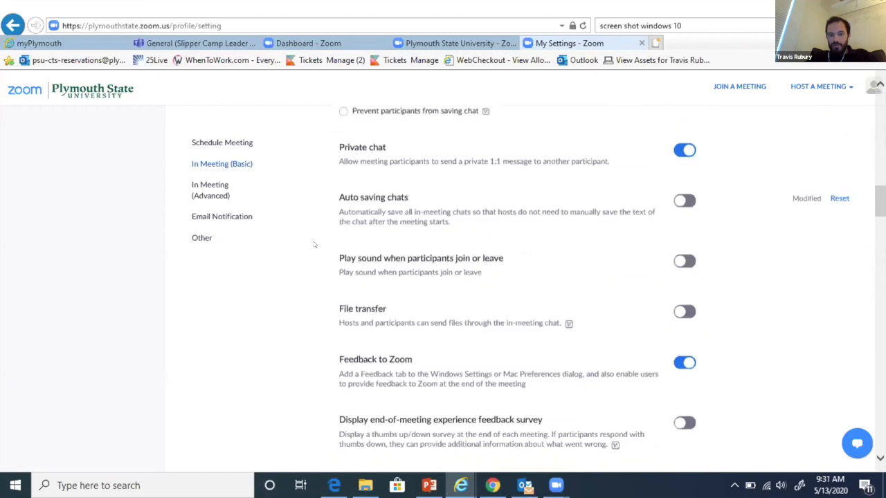
scroll(314, 244, down, 4)
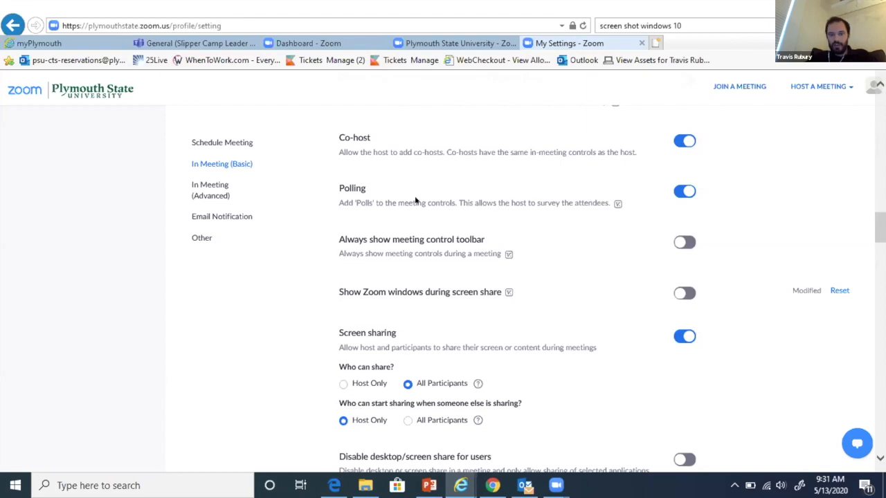
scroll(388, 208, down, 2)
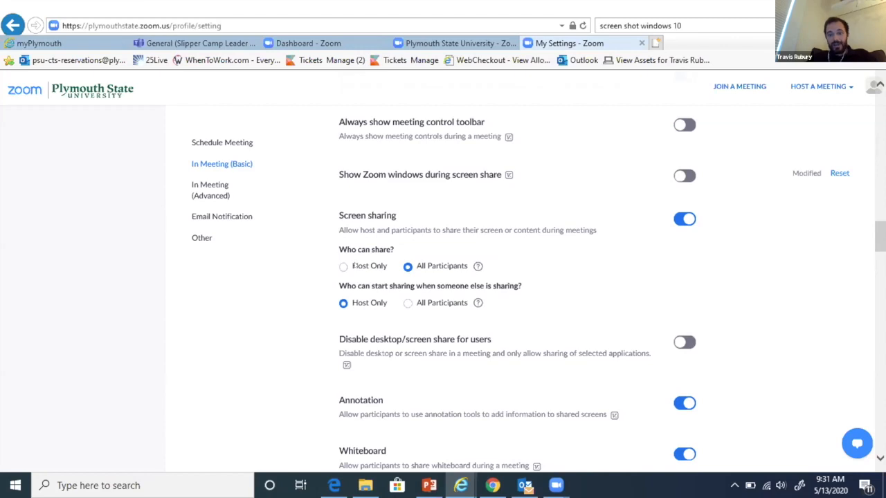
scroll(453, 276, down, 3)
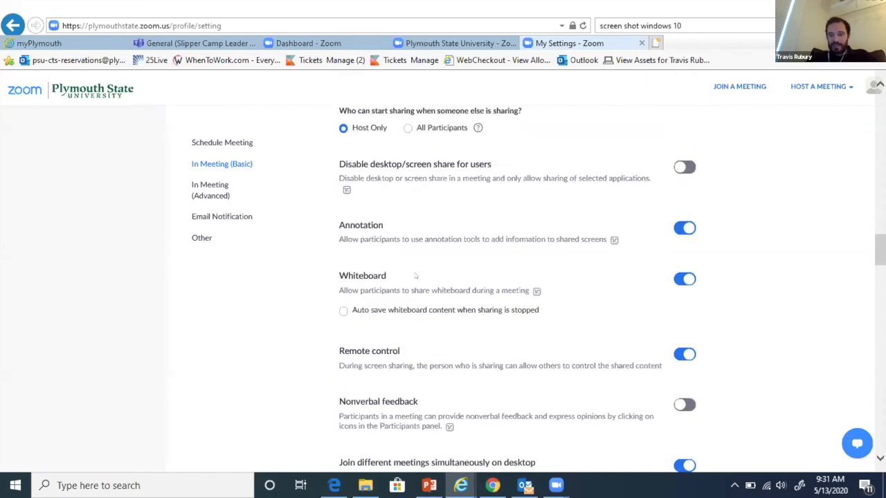
scroll(415, 276, down, 4)
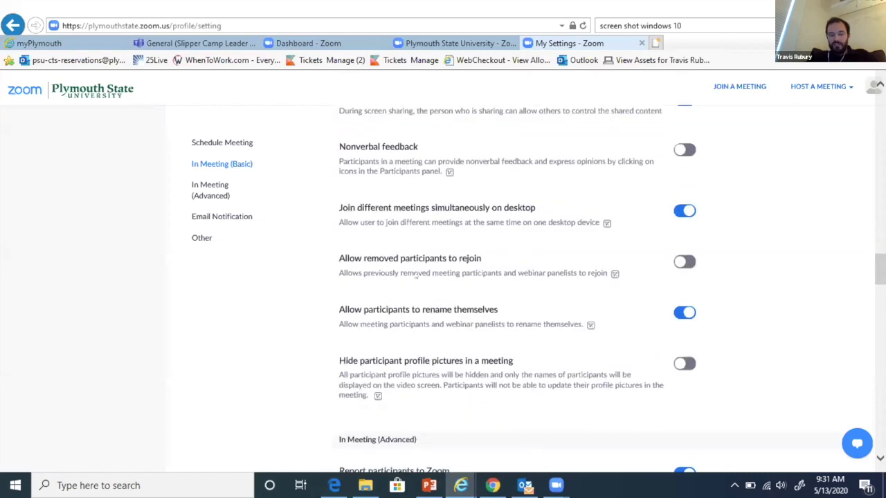
Examine the In Meeting (Advanced), Email Notification and Other settings, including breakout rooms, closed captioning and the waiting room.
scroll(416, 275, down, 3)
click(683, 278)
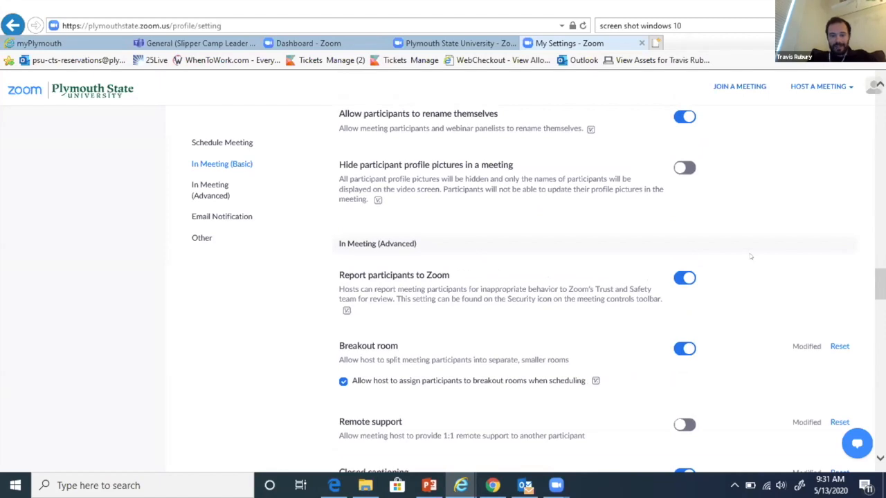
scroll(524, 303, down, 2)
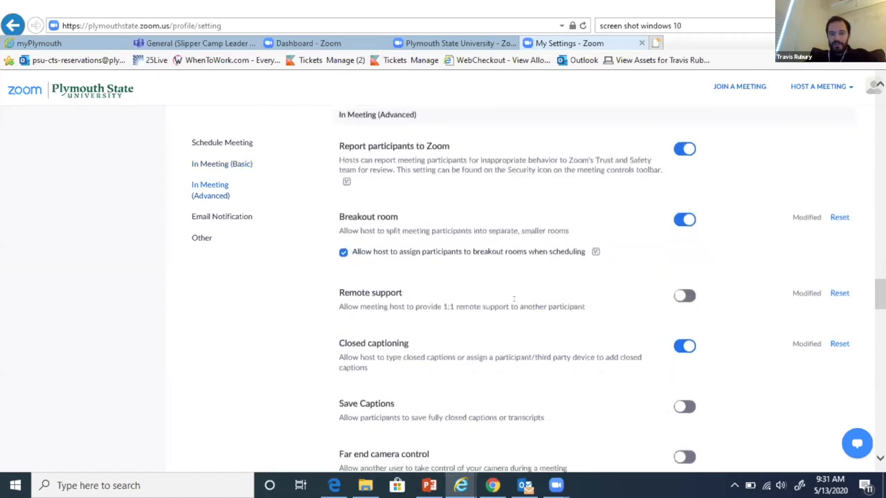
scroll(513, 299, down, 15)
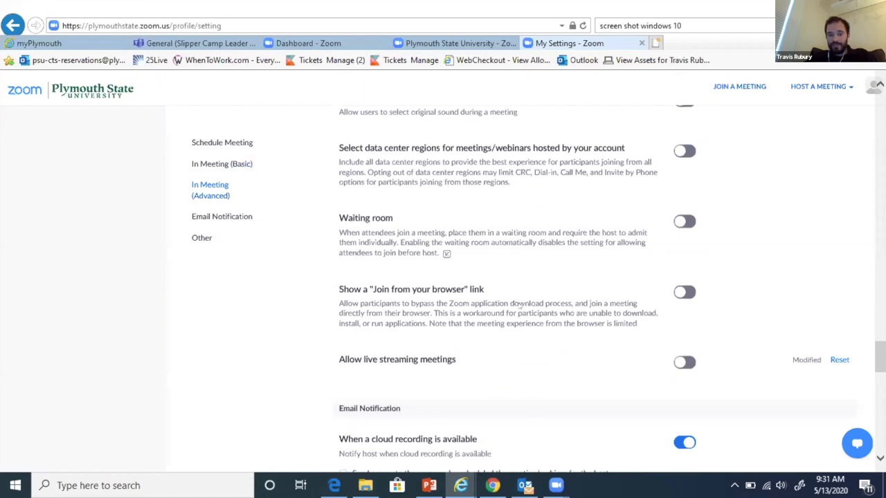
scroll(519, 305, down, 4)
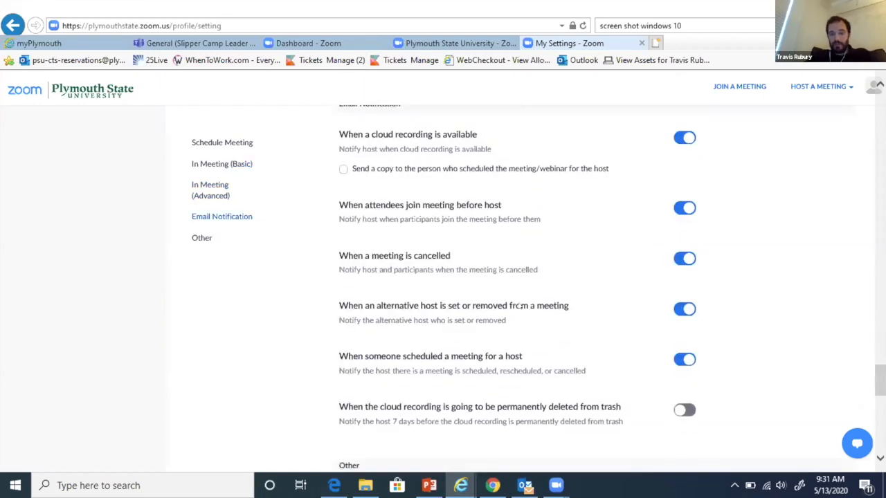
scroll(521, 306, down, 5)
scroll(519, 307, down, 4)
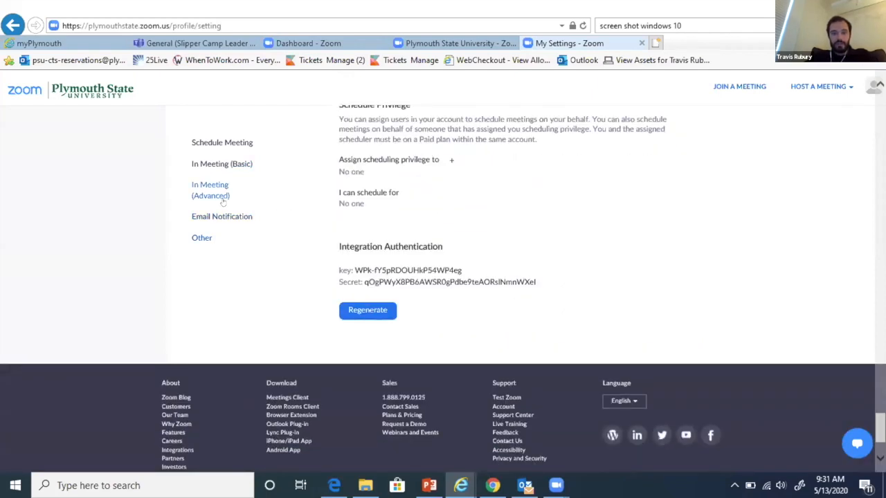
Return to the start of the meeting settings and open the personal Profile page.
scroll(304, 325, up, 20)
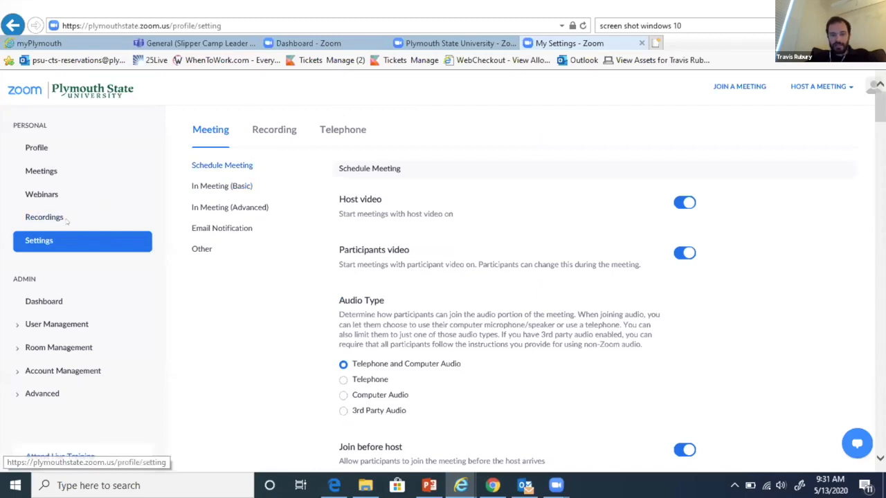
click(37, 148)
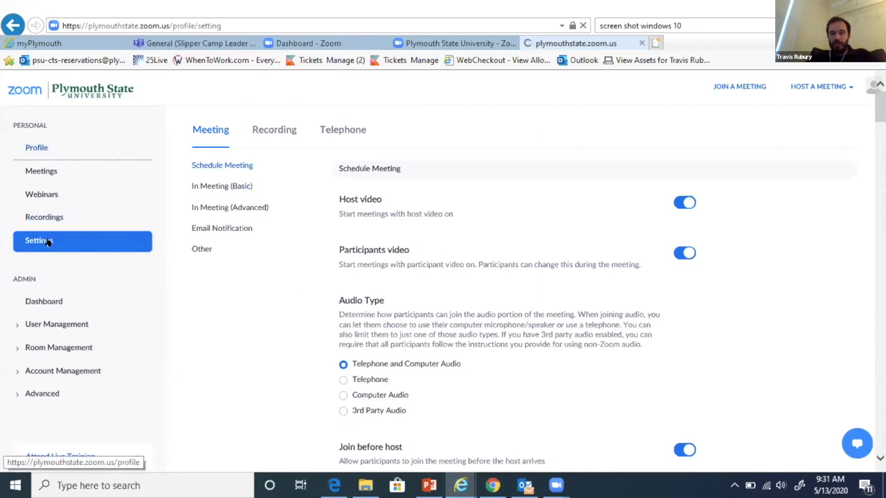